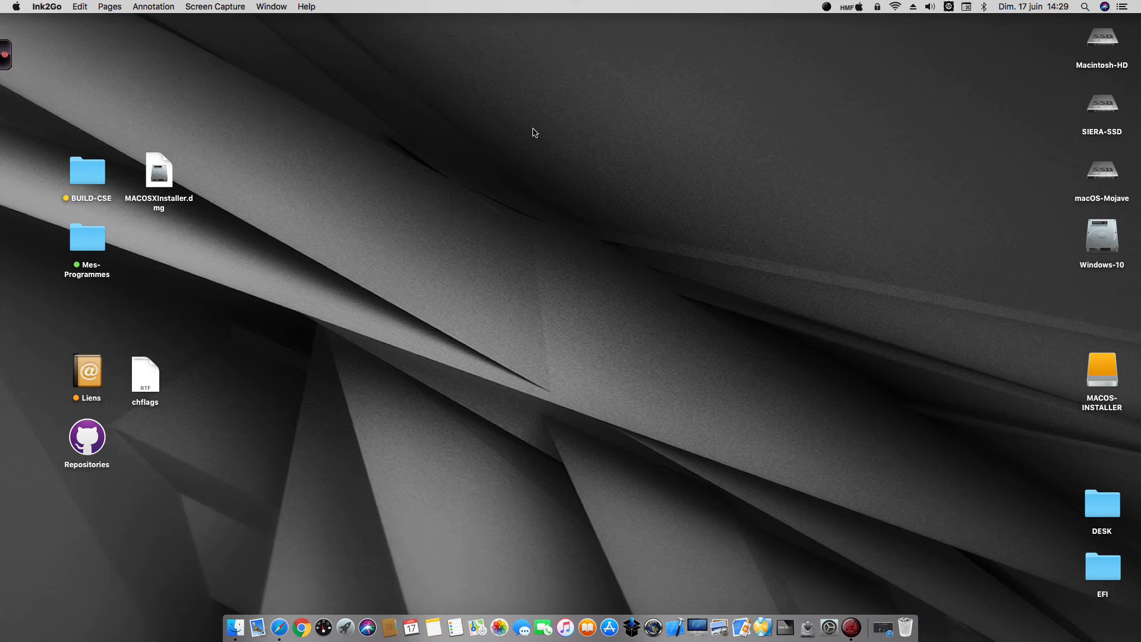
# Step: Open the MACOS-INSTALLER drive and examine its root folders and the installer.failurerequests file
pyautogui.doubleClick(1108, 374)
pyautogui.moveTo(425, 116); pyautogui.dragTo(399, 109)
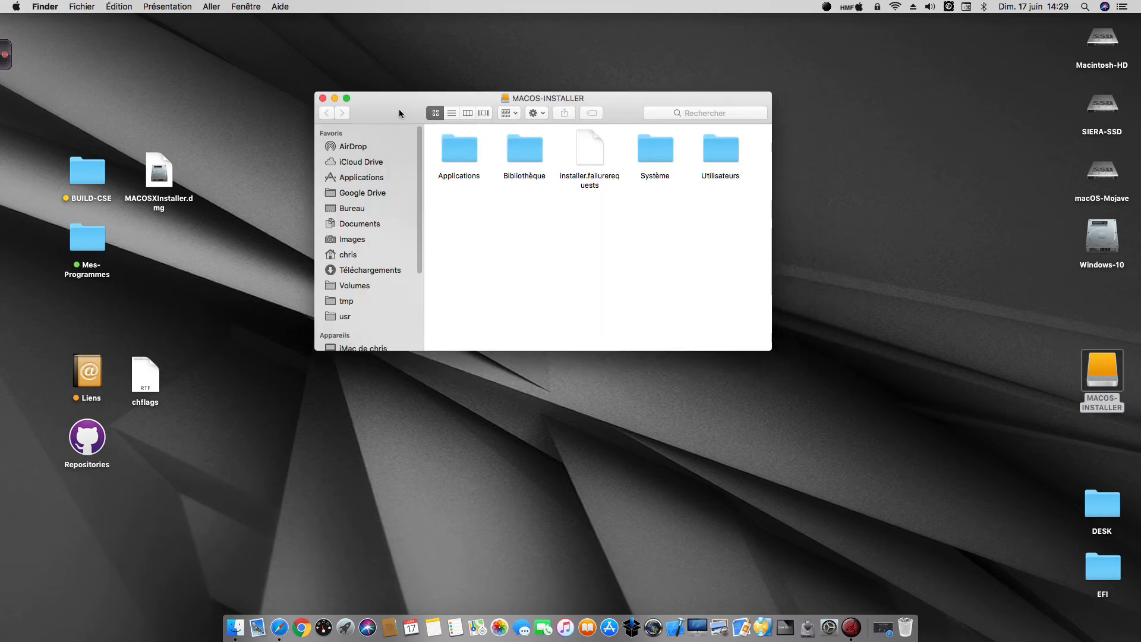
pyautogui.moveTo(434, 146); pyautogui.dragTo(751, 156)
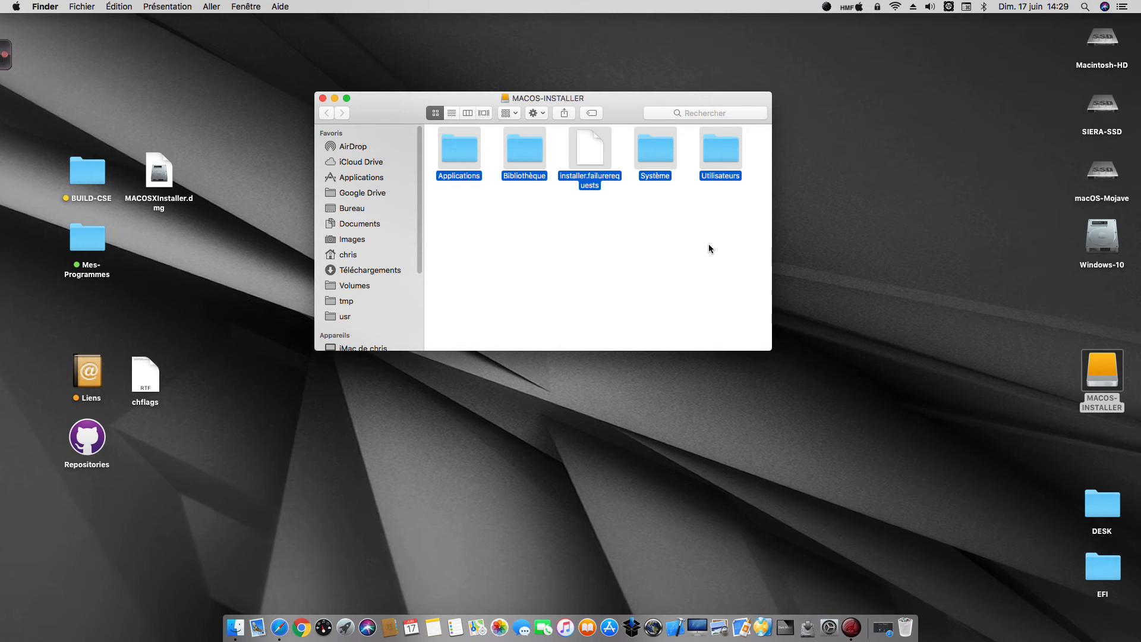
pyautogui.click(709, 244)
pyautogui.click(596, 155)
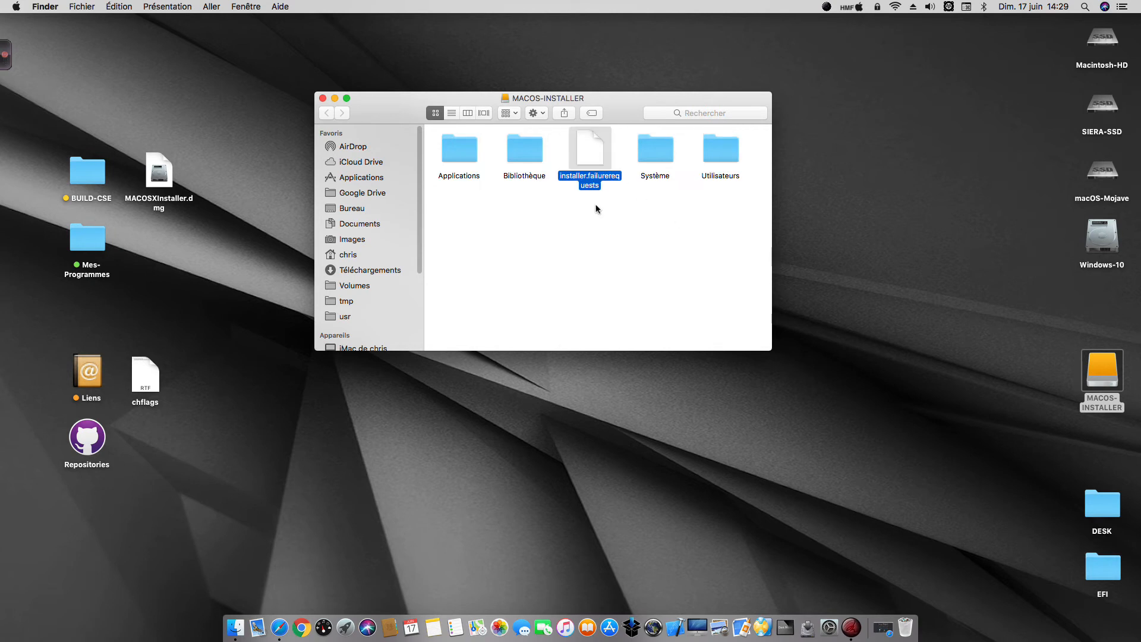
pyautogui.moveTo(396, 111); pyautogui.dragTo(409, 106)
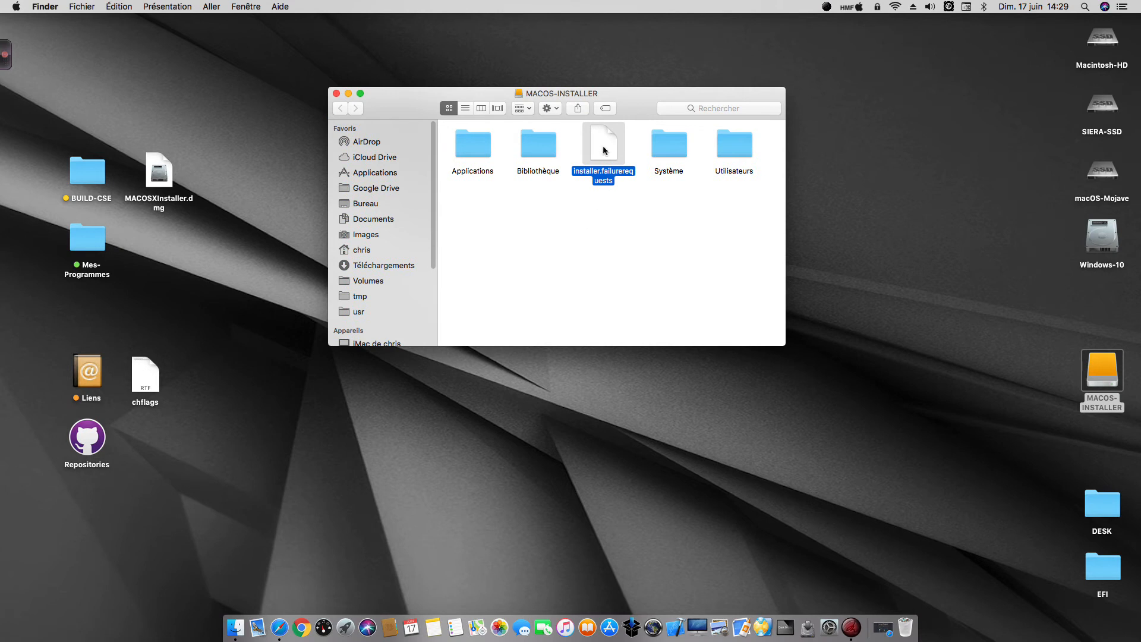
pyautogui.click(634, 229)
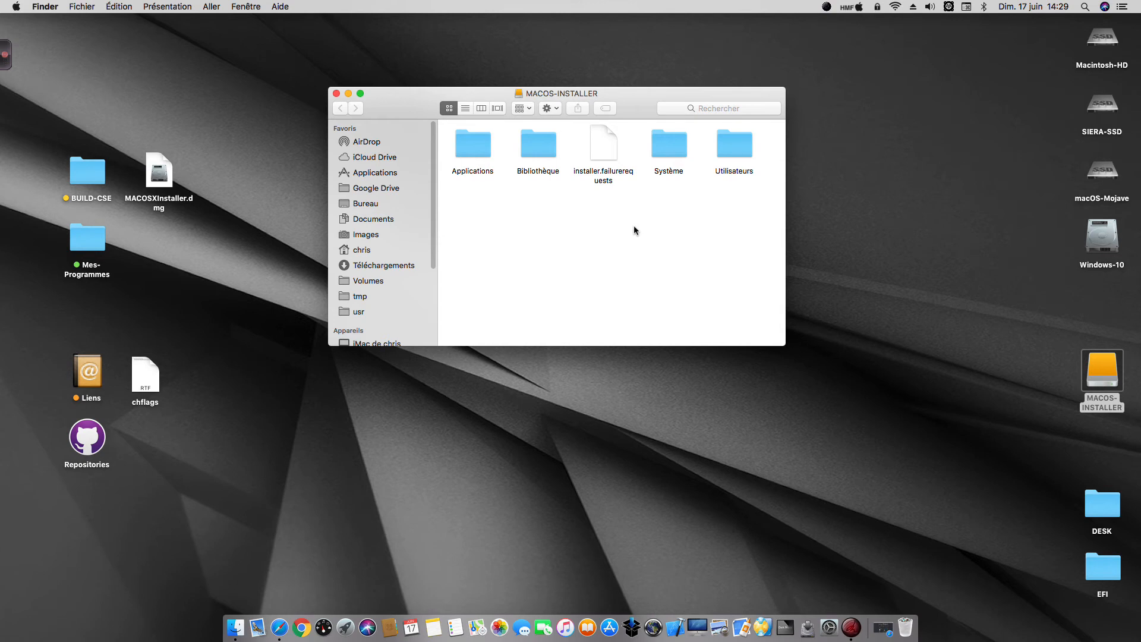
# Step: Select the installer.failurerequests file and open the chflags text document from the desktop beside the drive's contents
pyautogui.click(609, 148)
pyautogui.doubleClick(135, 388)
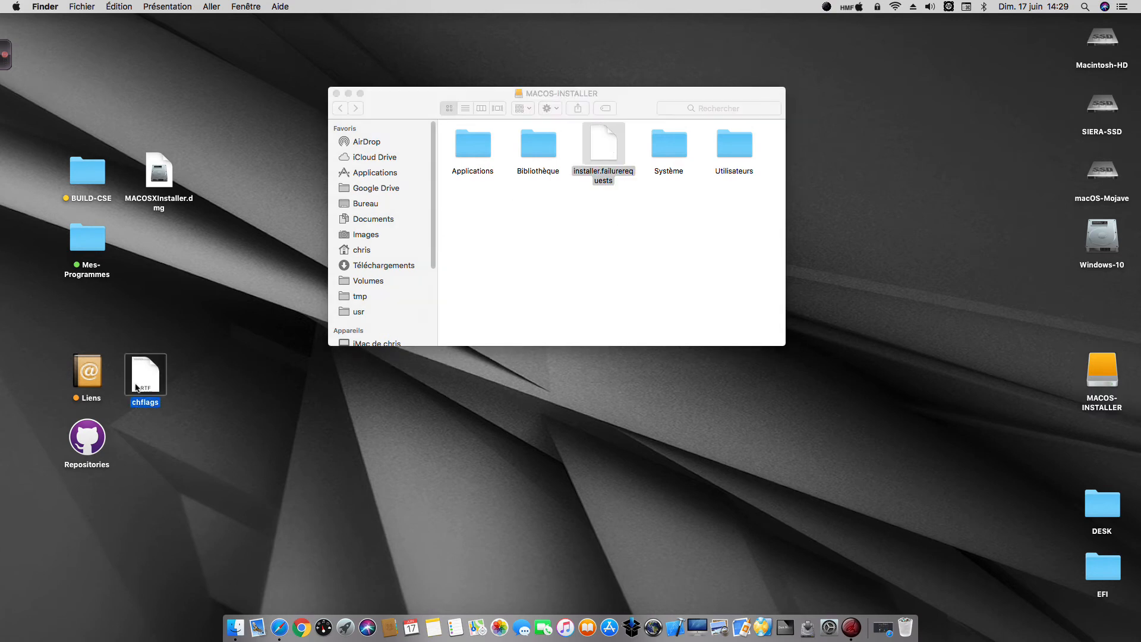
pyautogui.moveTo(220, 52); pyautogui.dragTo(533, 248)
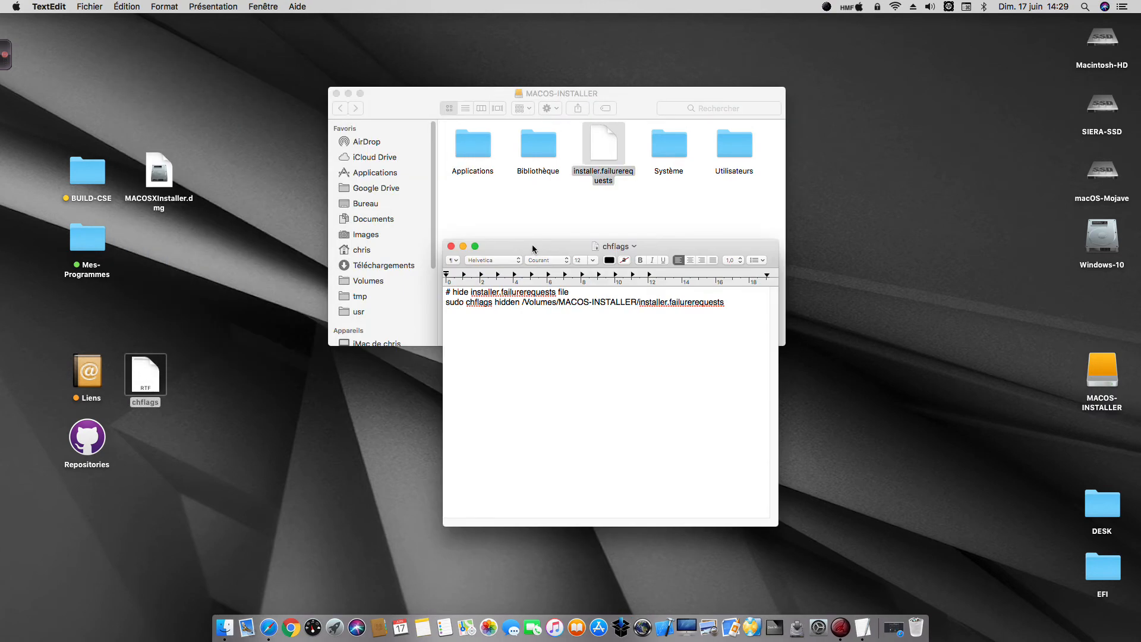
# Step: Restore the minimized Safari window with the MACOSXInstaller forum page, look it over and close it
pyautogui.click(893, 628)
pyautogui.scroll(-5, 307, 303)
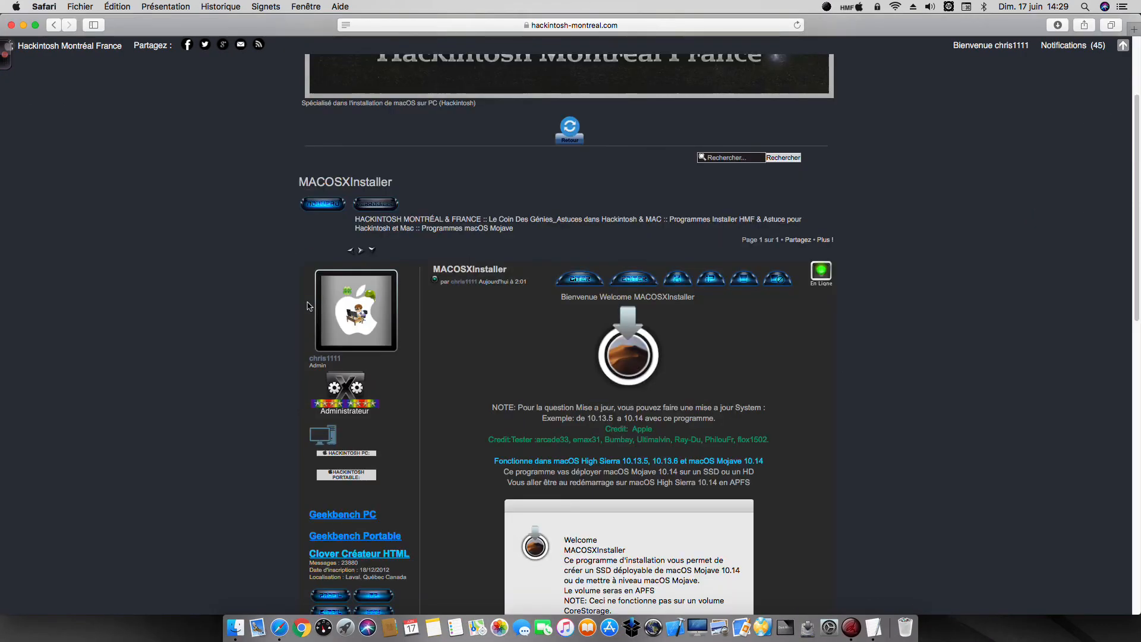
pyautogui.scroll(10, 307, 304)
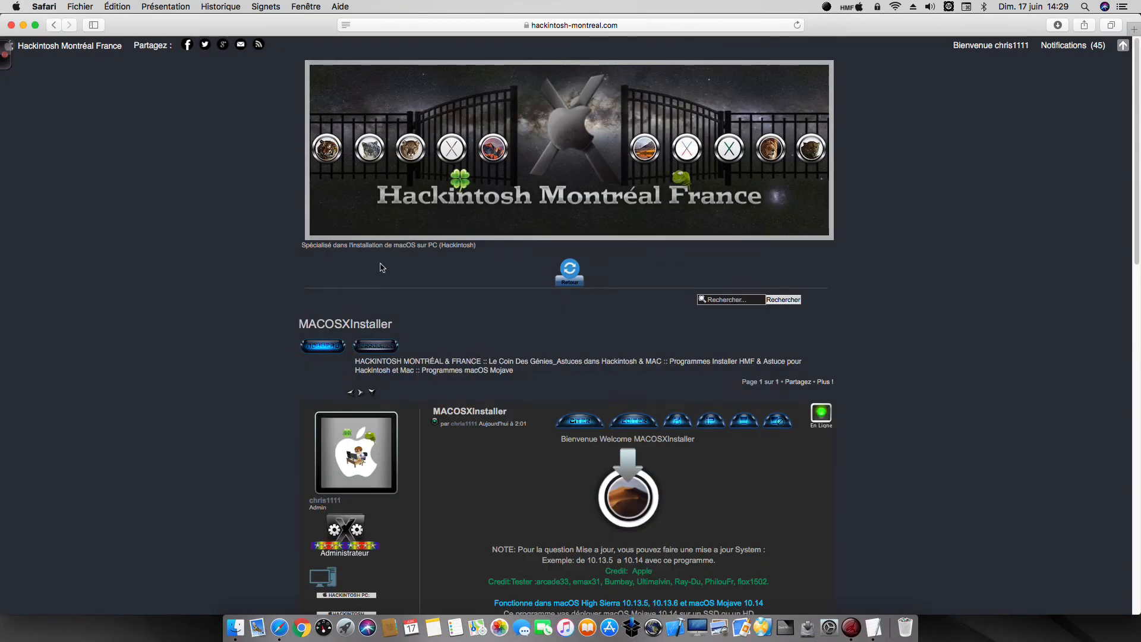
pyautogui.click(11, 25)
# Step: Highlight the sudo chflags hidden /Volumes/MACOS-INSTALLER/installer.failurerequests line in the chflags document, and close the document
pyautogui.click(516, 340)
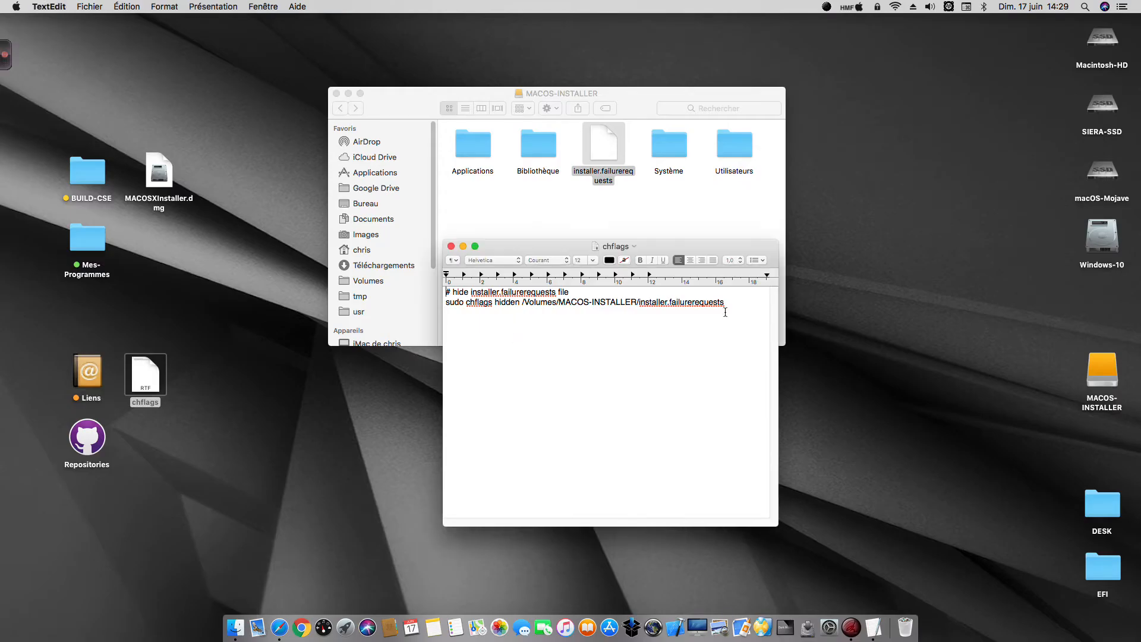
pyautogui.moveTo(733, 300); pyautogui.dragTo(432, 289)
pyautogui.click(523, 322)
pyautogui.moveTo(733, 305); pyautogui.dragTo(444, 302)
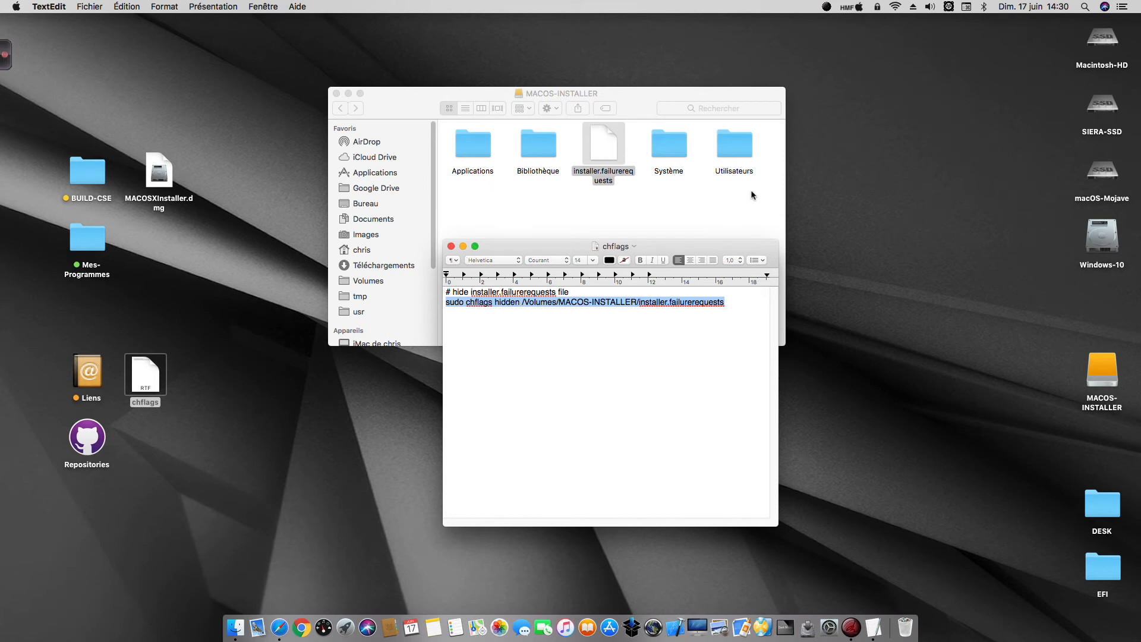
pyautogui.click(452, 247)
pyautogui.click(599, 233)
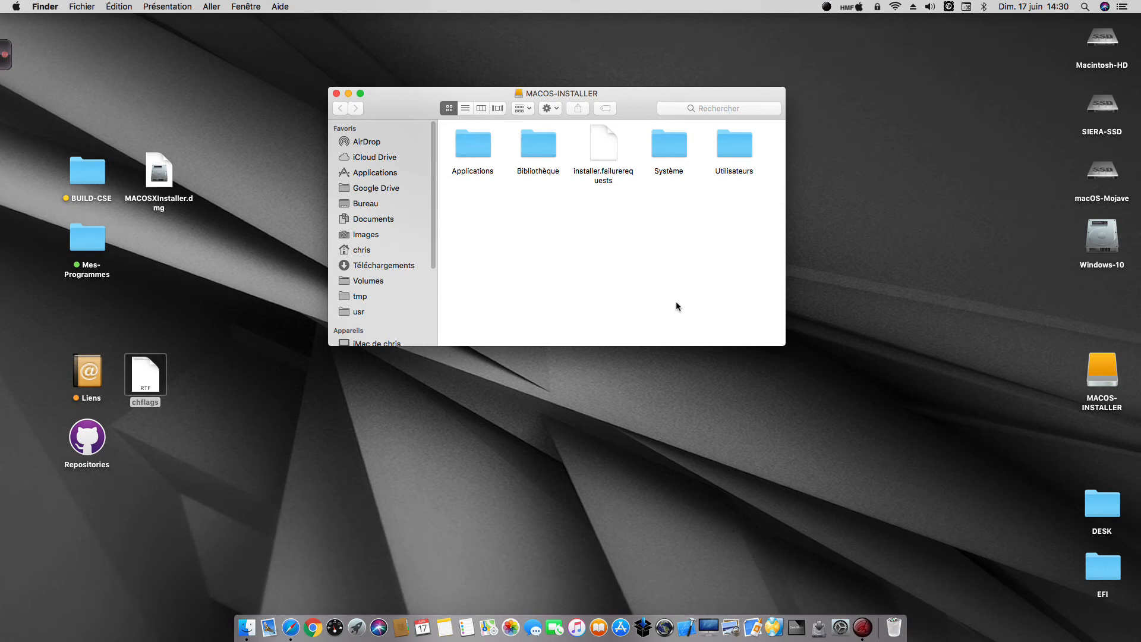
# Step: Check the Clover boot and installed revisions in System Preferences, and close the preferences
pyautogui.click(836, 612)
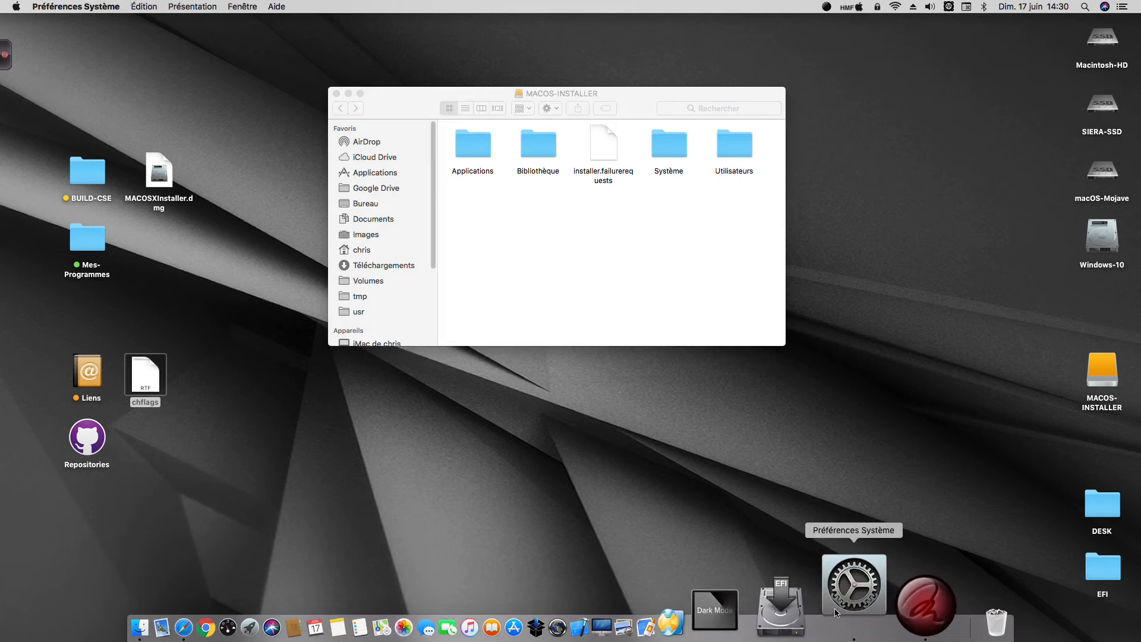
pyautogui.click(401, 435)
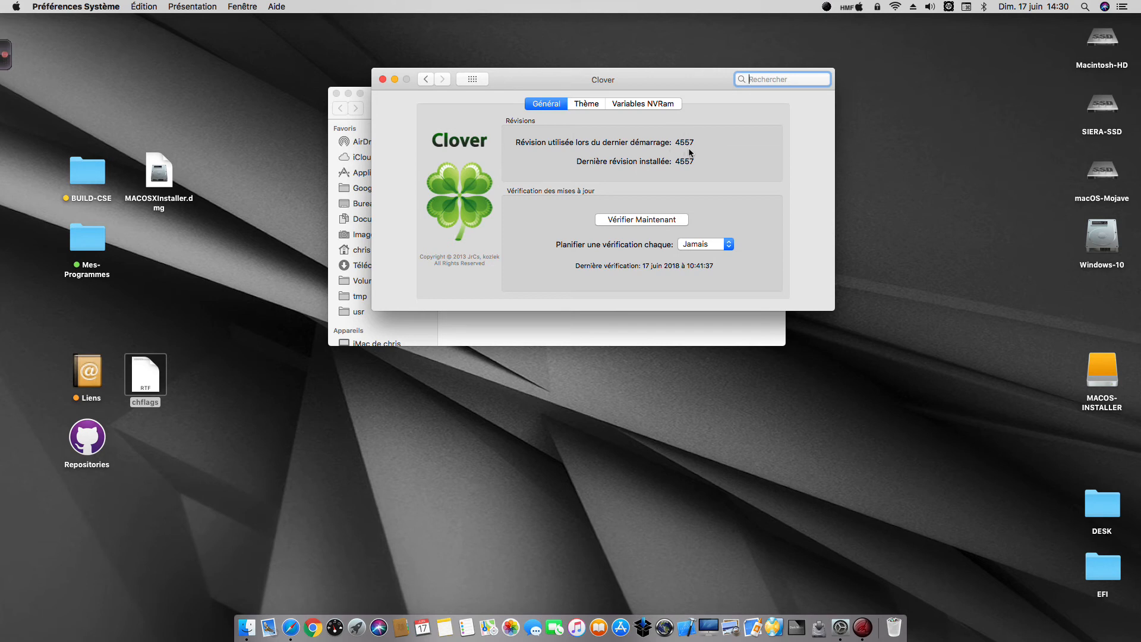
pyautogui.click(383, 80)
# Step: Close the Finder window of the MACOS-INSTALLER drive
pyautogui.moveTo(392, 106); pyautogui.dragTo(392, 106)
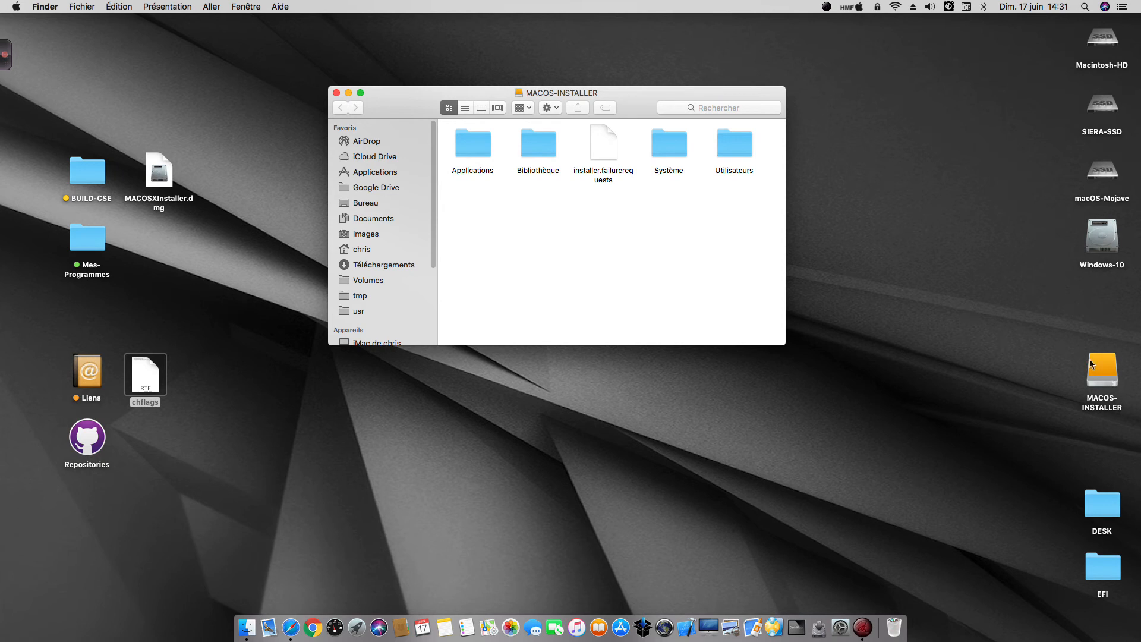
pyautogui.moveTo(384, 105); pyautogui.dragTo(383, 105)
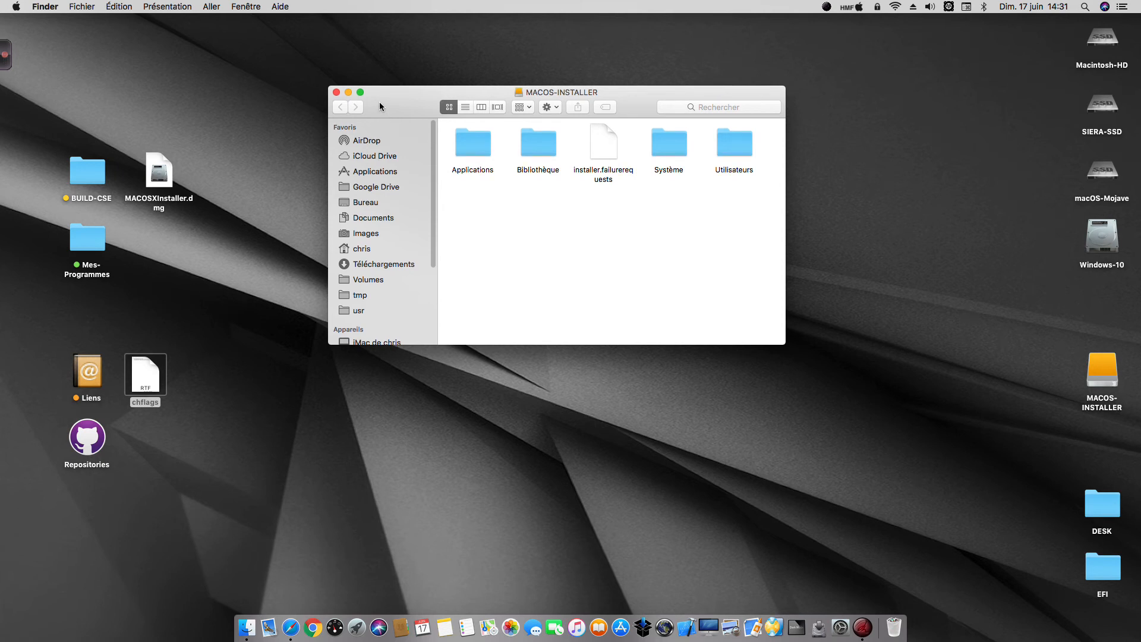
pyautogui.click(336, 92)
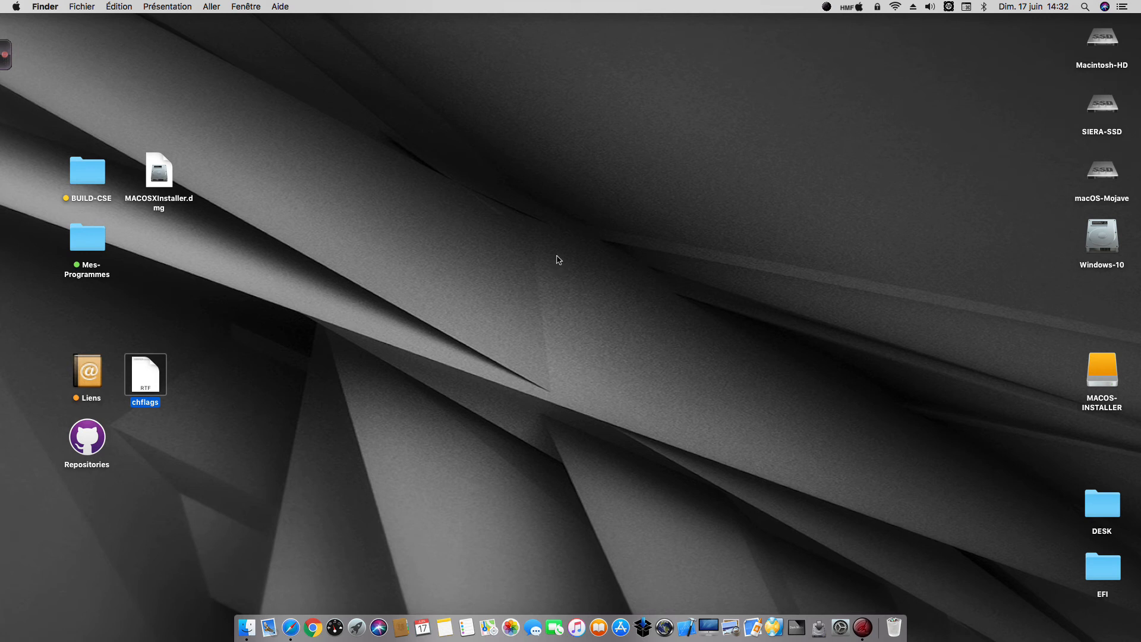
# Step: Mount MACOSXInstaller.dmg and copy the MACOSXInstaller application from it to the desktop
pyautogui.click(163, 182)
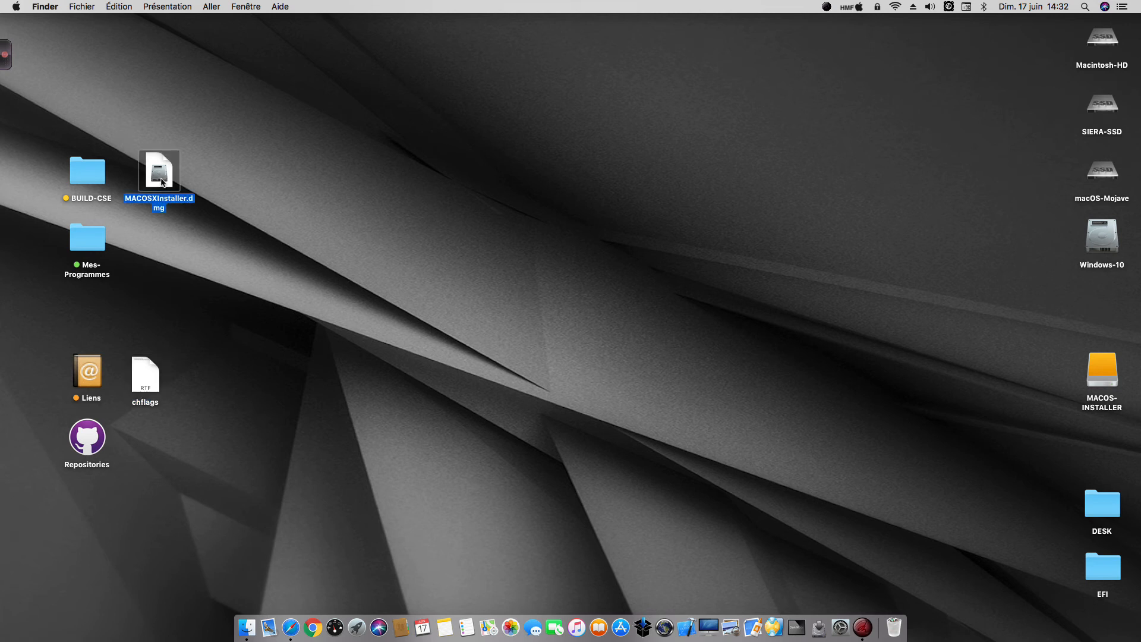
pyautogui.doubleClick(159, 175)
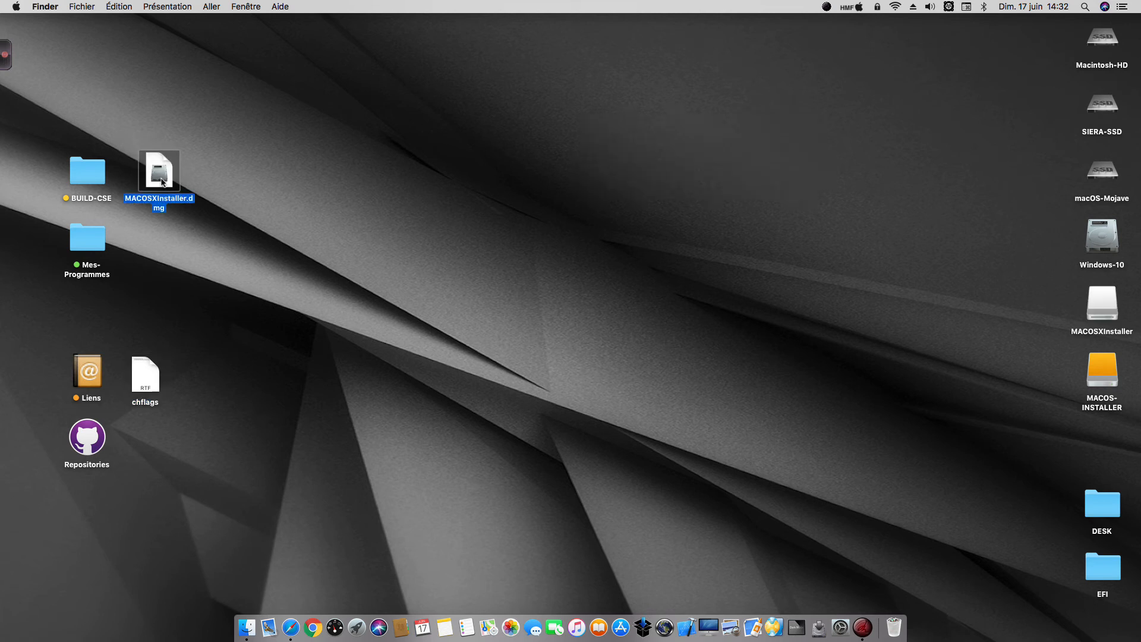
pyautogui.moveTo(583, 31); pyautogui.dragTo(495, 105)
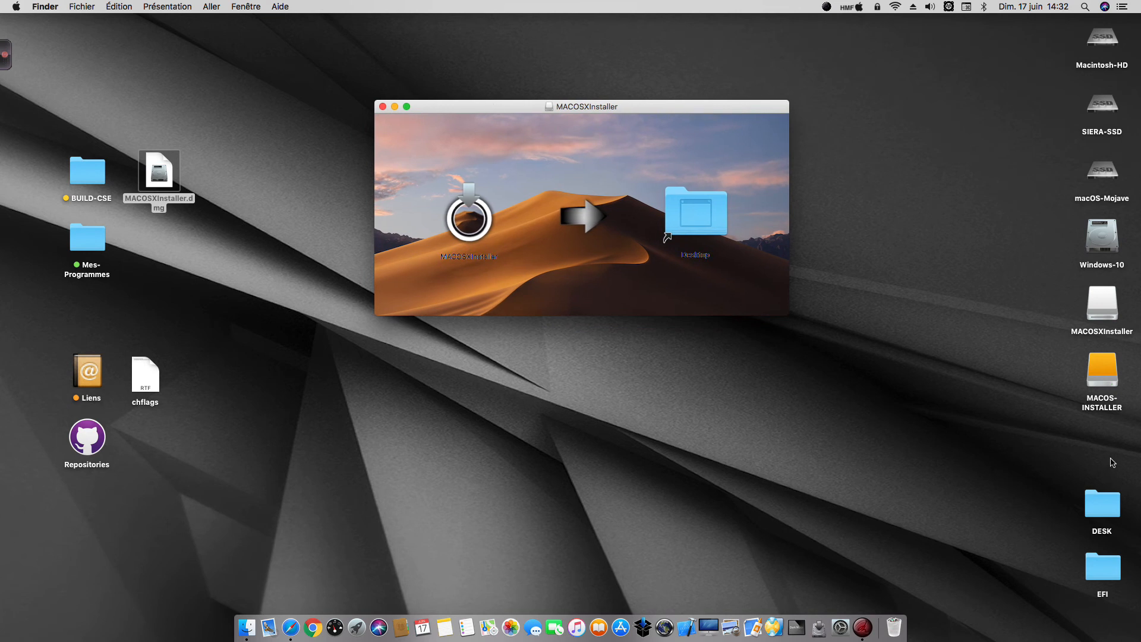
pyautogui.moveTo(473, 216); pyautogui.dragTo(719, 212)
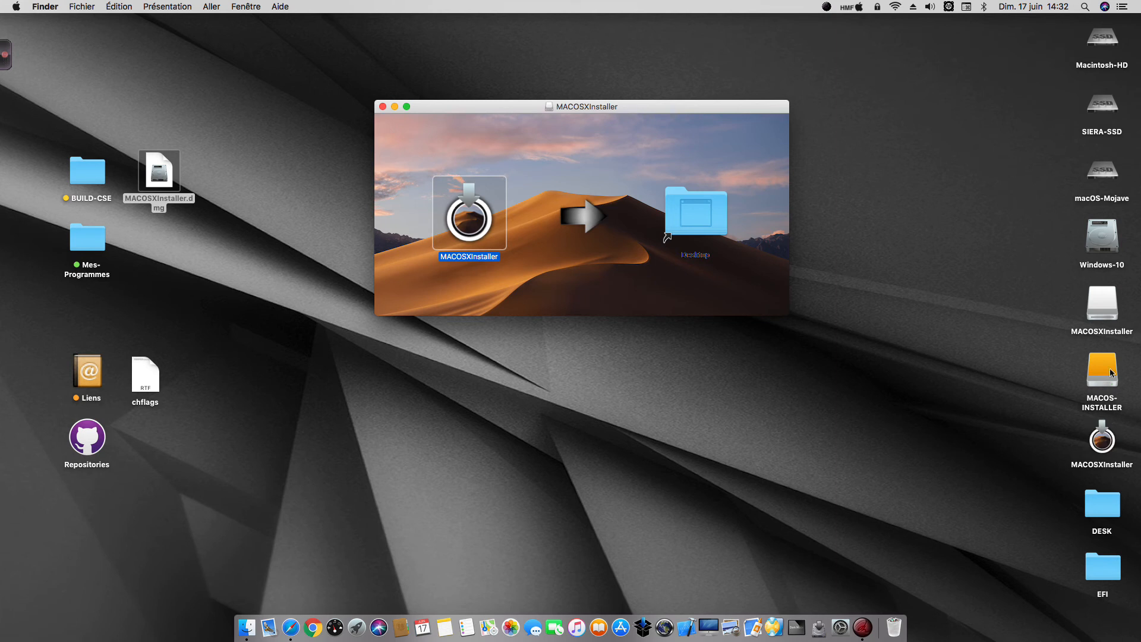
# Step: Eject the mounted MACOSXInstaller disk image and select the MACOS-INSTALLER drive on the desktop
pyautogui.rightClick(1101, 305)
pyautogui.click(990, 327)
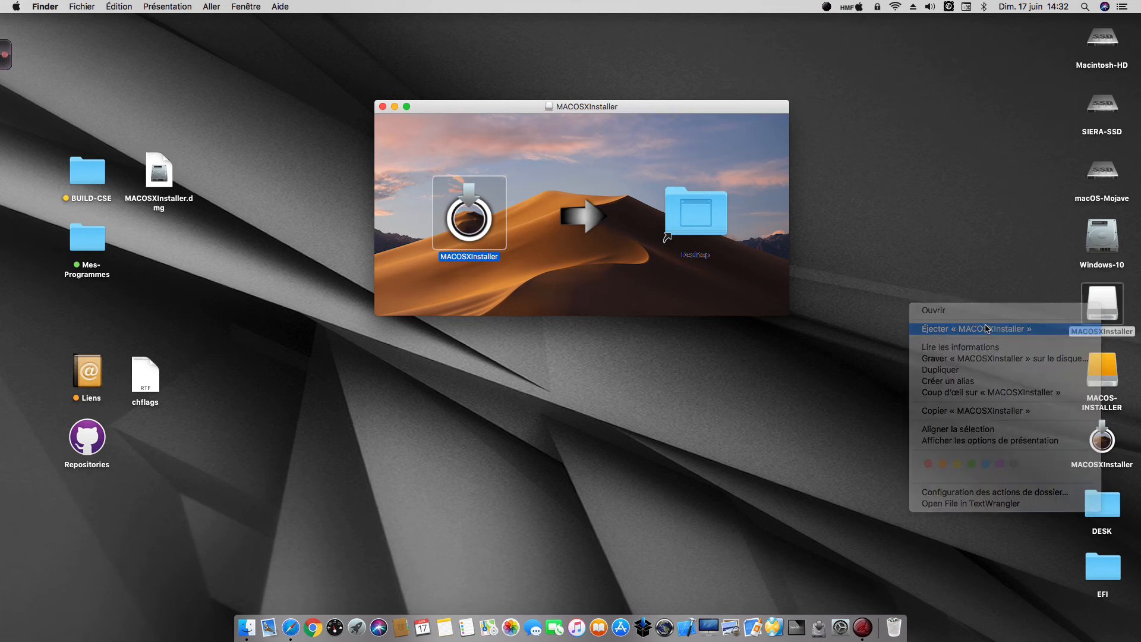
pyautogui.click(1104, 363)
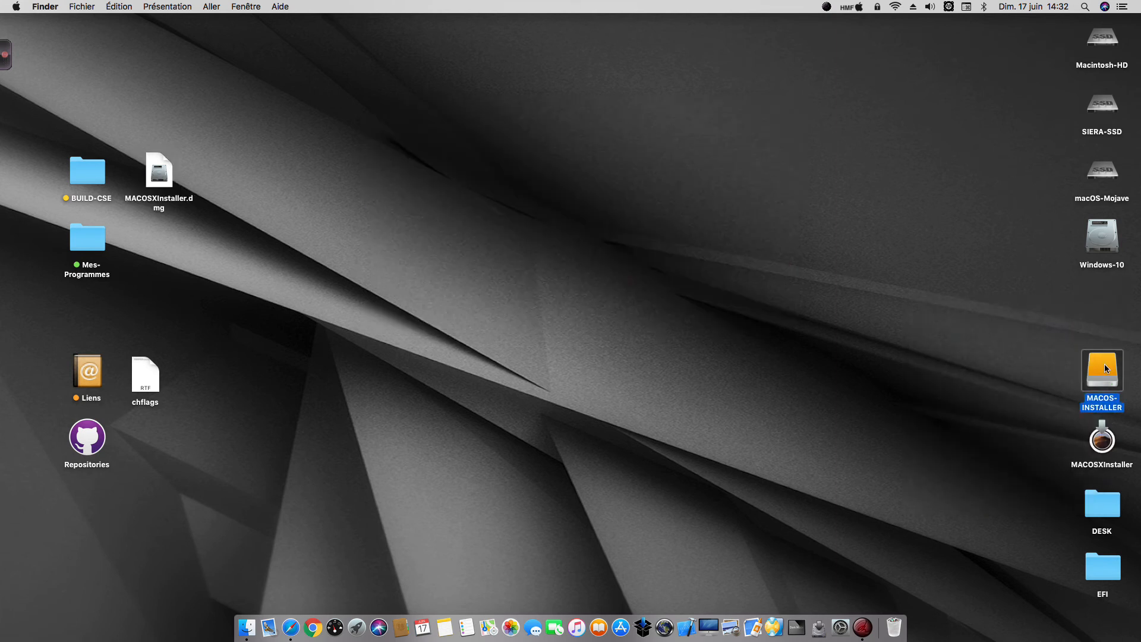
# Step: Launch MACOSXInstaller from the desktop, review its welcome text and start the installer
pyautogui.doubleClick(1097, 436)
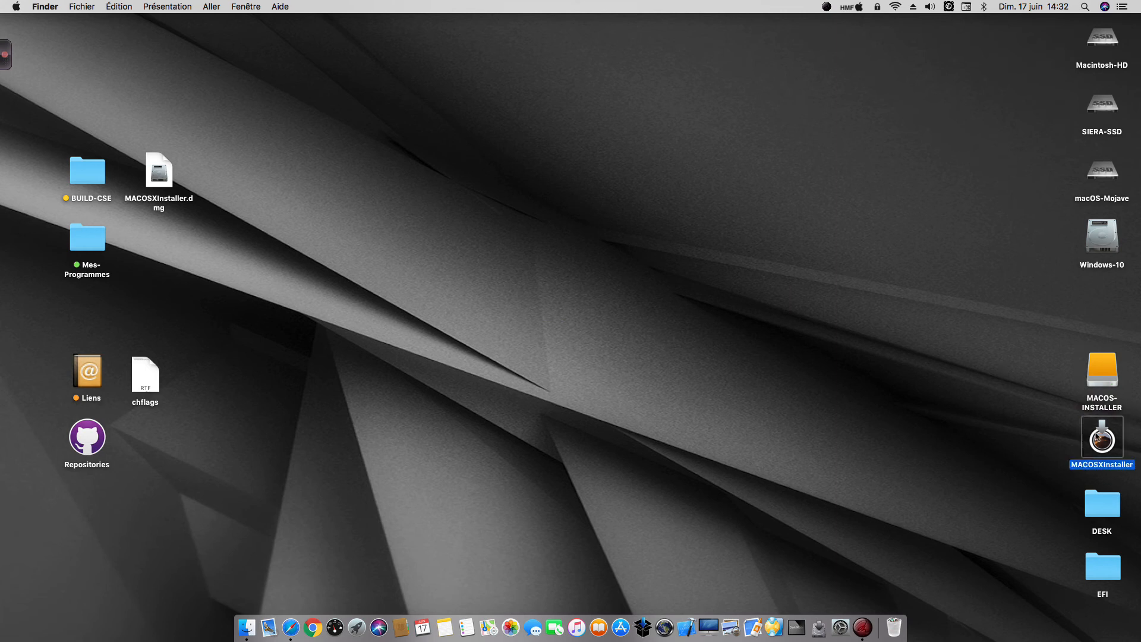
pyautogui.moveTo(599, 131); pyautogui.dragTo(604, 94)
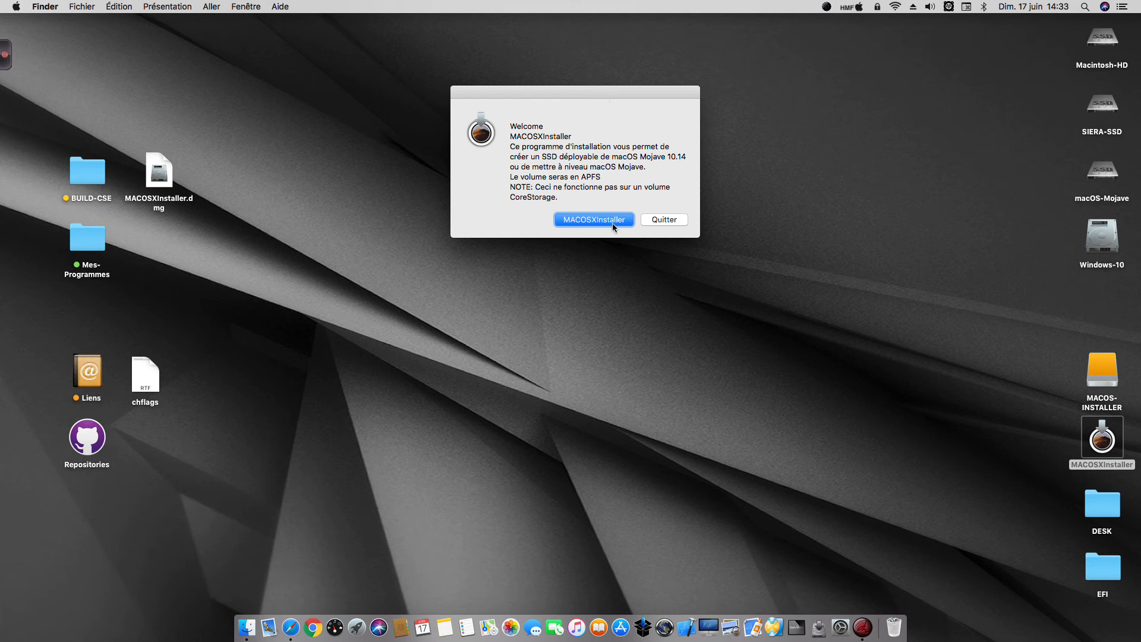
pyautogui.moveTo(557, 199); pyautogui.dragTo(509, 123)
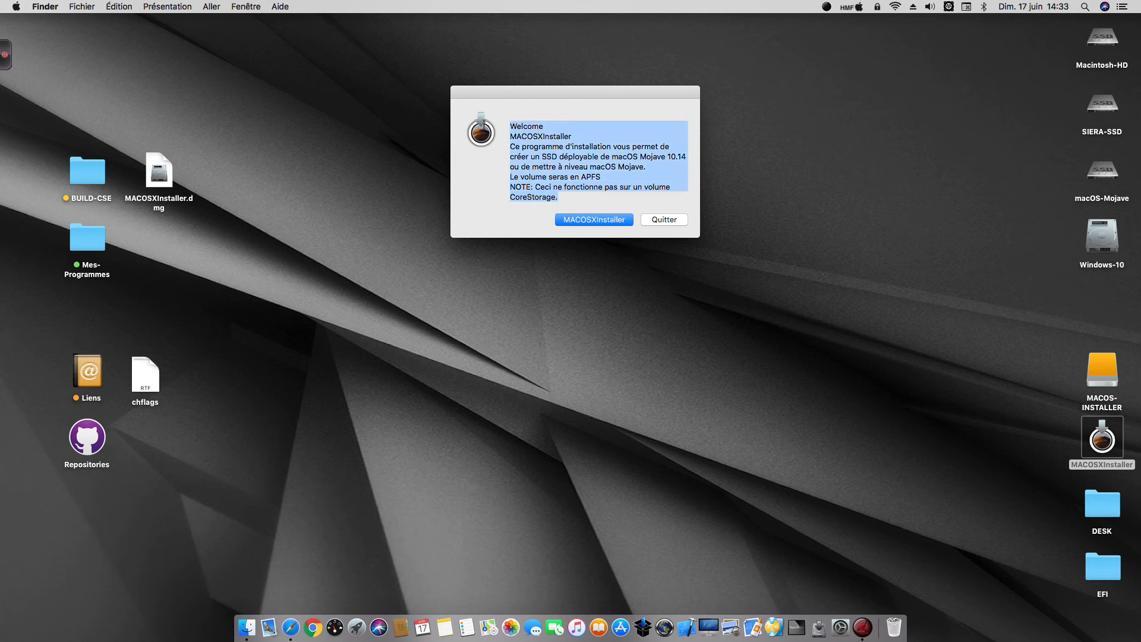
pyautogui.click(594, 219)
# Step: Review the upgrade and new-installation instructions and continue to Disk Utility
pyautogui.moveTo(507, 147); pyautogui.dragTo(700, 291)
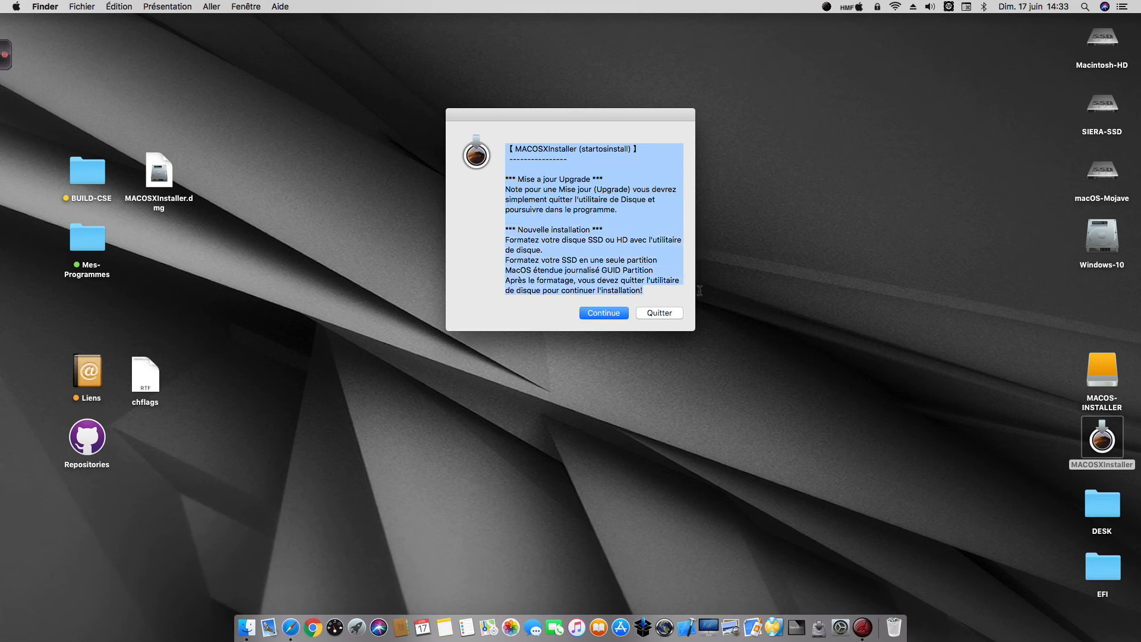
pyautogui.click(655, 292)
pyautogui.click(615, 310)
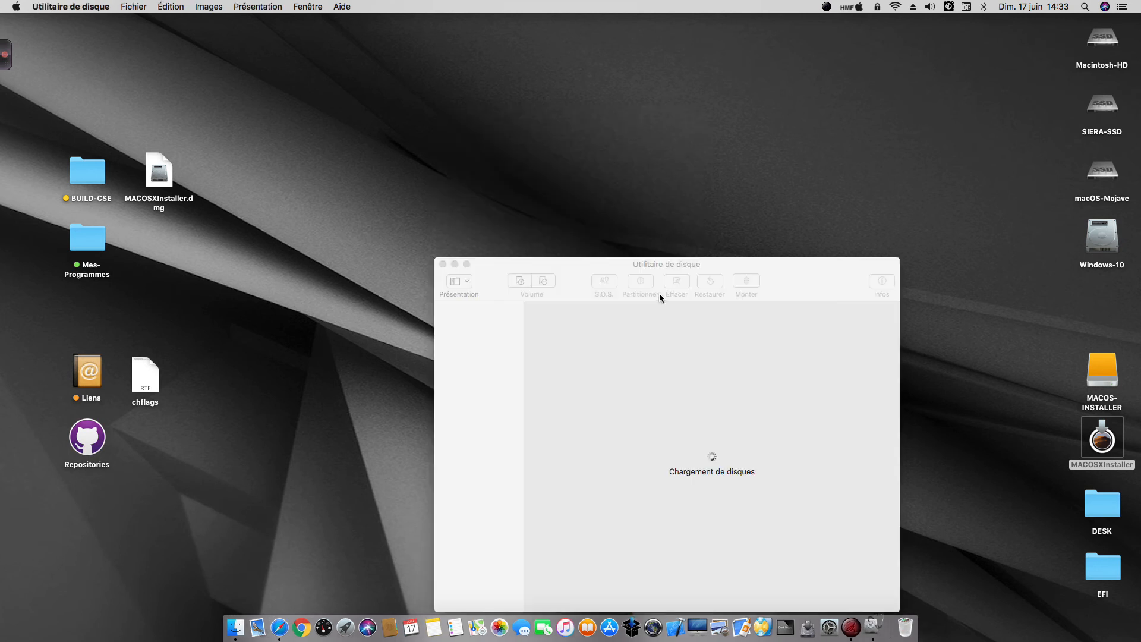
# Step: Unmount the external MACOS-INSTALLER APFS volume in Disk Utility, repeating the unmount after checking its parent disk
pyautogui.moveTo(495, 268); pyautogui.dragTo(453, 79)
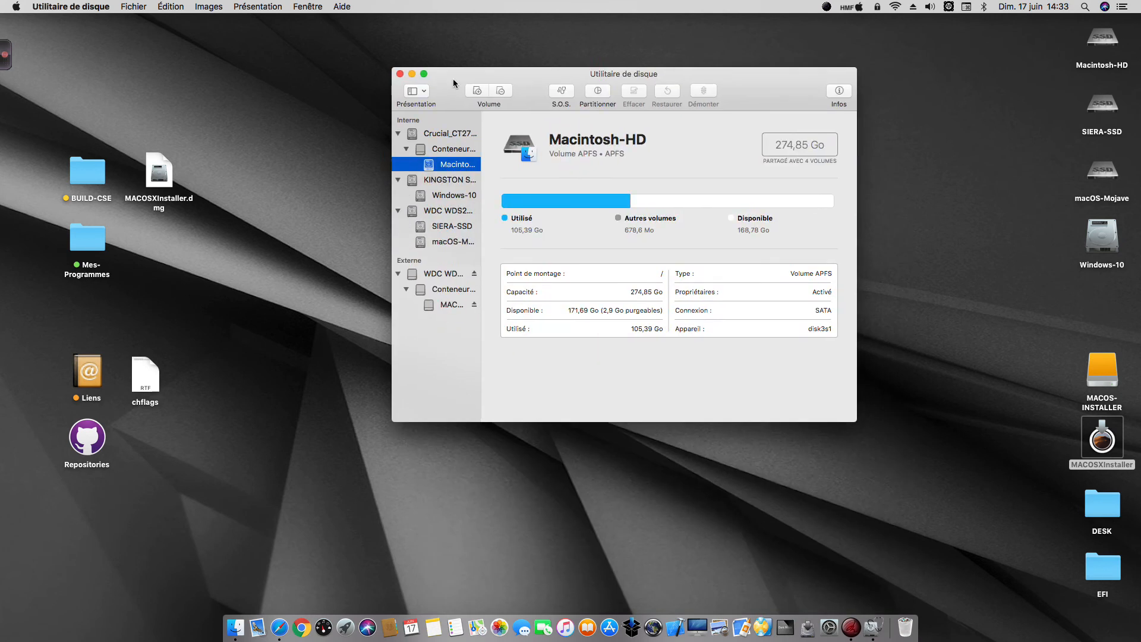
pyautogui.click(445, 305)
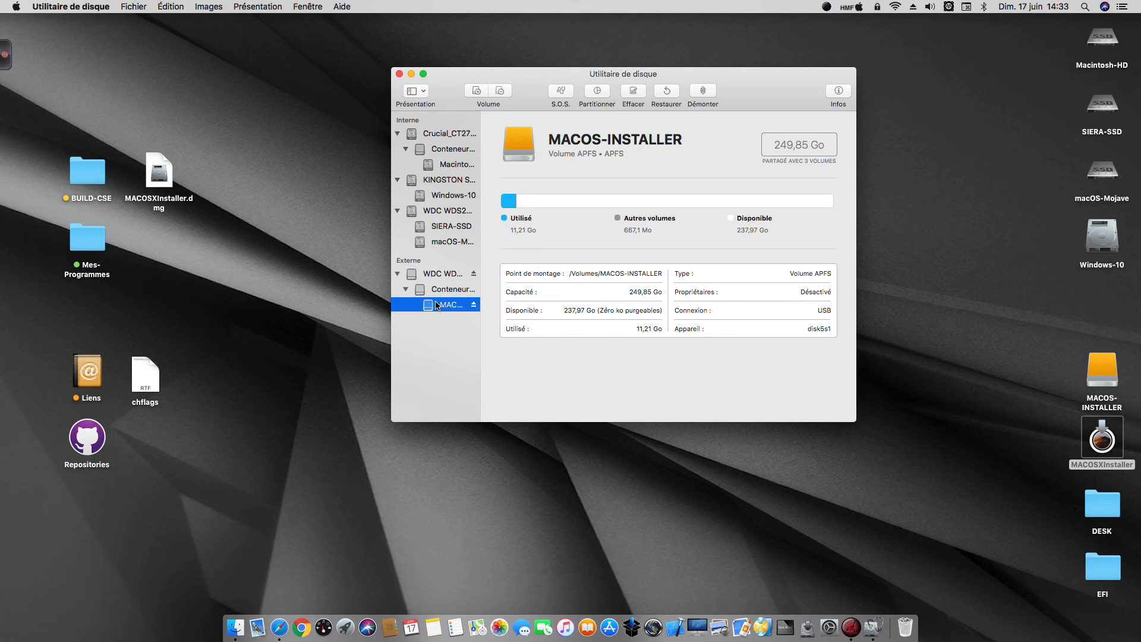
pyautogui.click(705, 91)
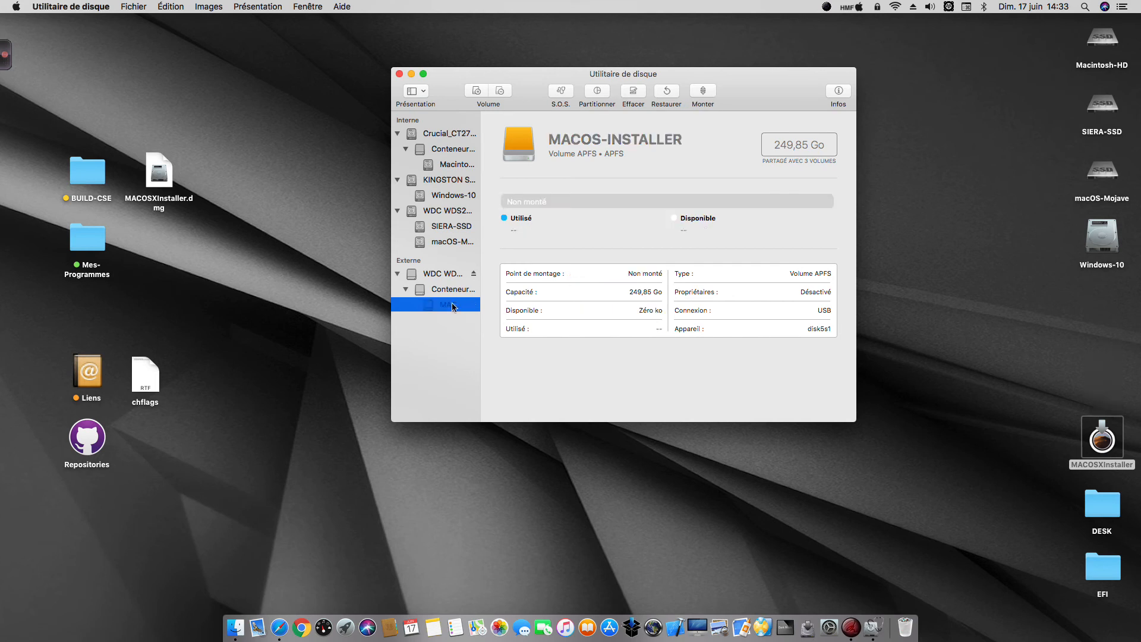
pyautogui.click(450, 275)
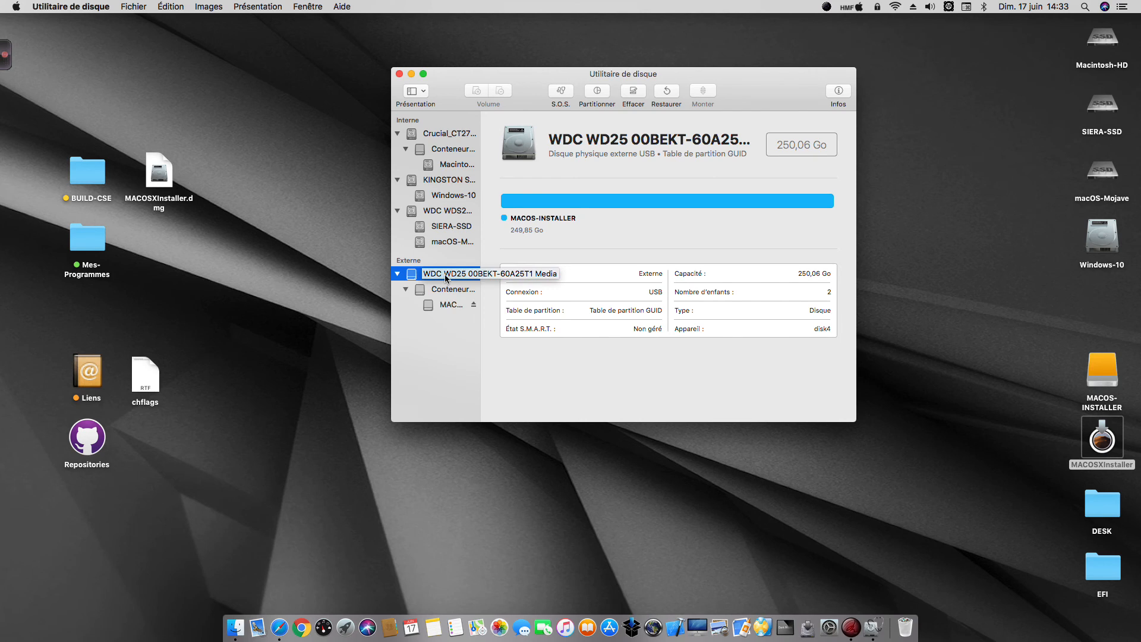
pyautogui.click(446, 304)
pyautogui.click(700, 95)
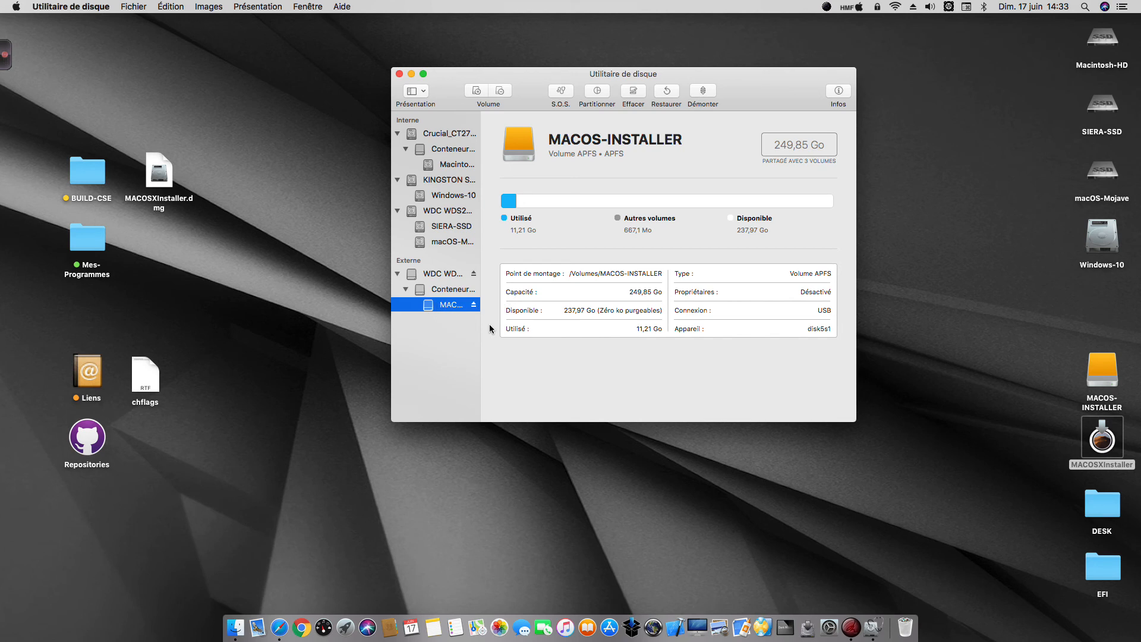
# Step: Erase the external WDC disk as USB-DISK, Mac OS étendu (journalisé) with Table de partition GUID, declining its use for Time Machine
pyautogui.click(446, 276)
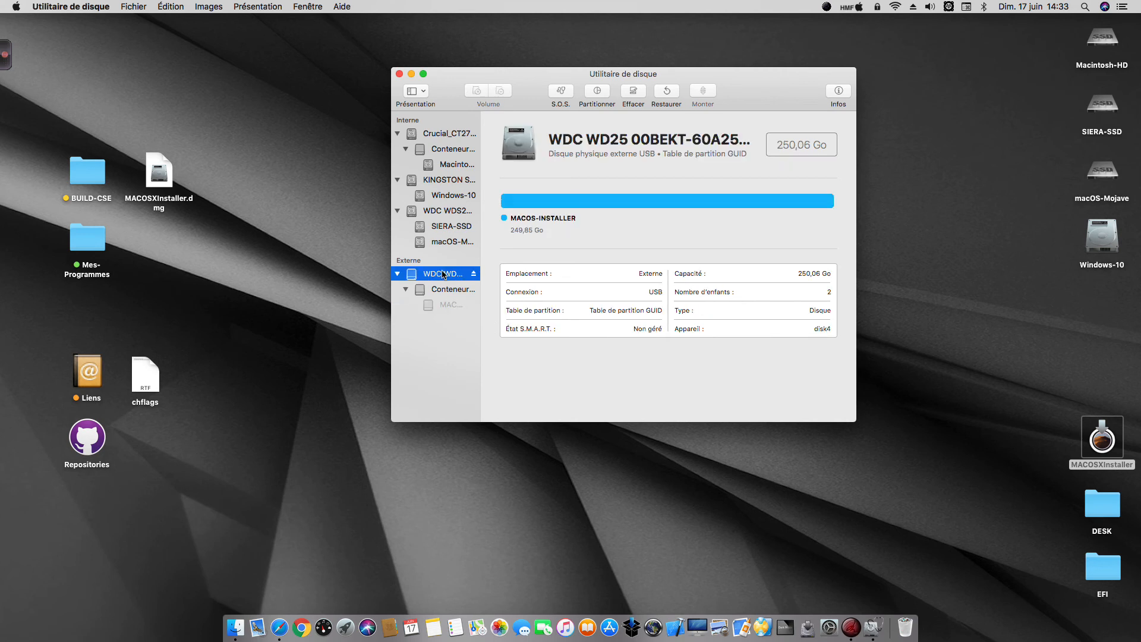
pyautogui.click(634, 93)
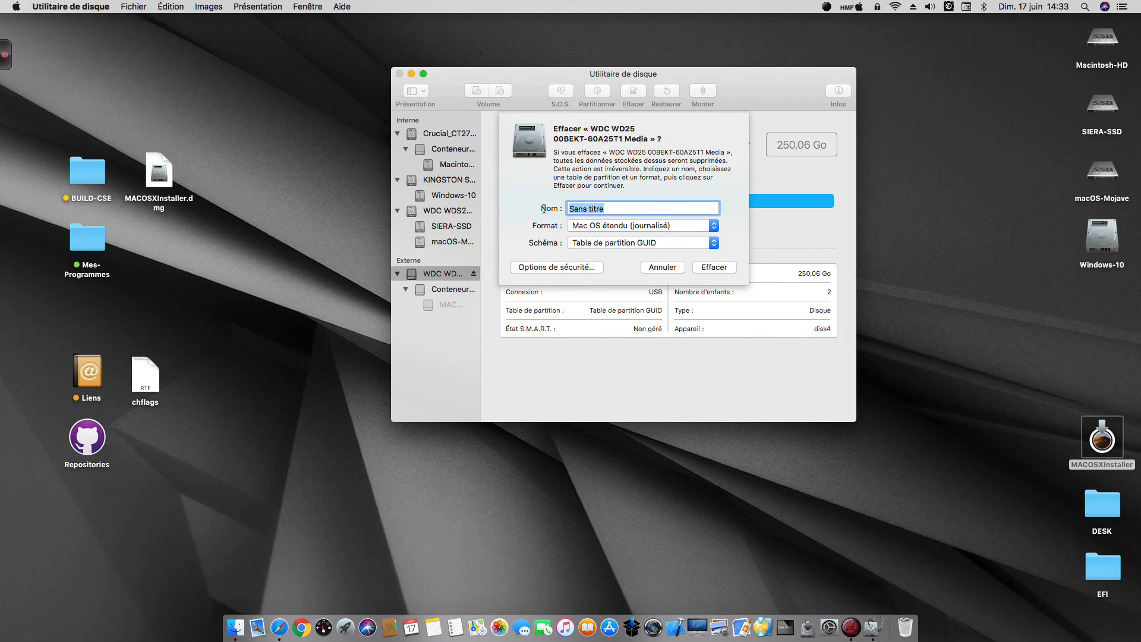
pyautogui.press('BackSpace')
pyautogui.write('USB')
pyautogui.write('-DISK')
pyautogui.click(715, 267)
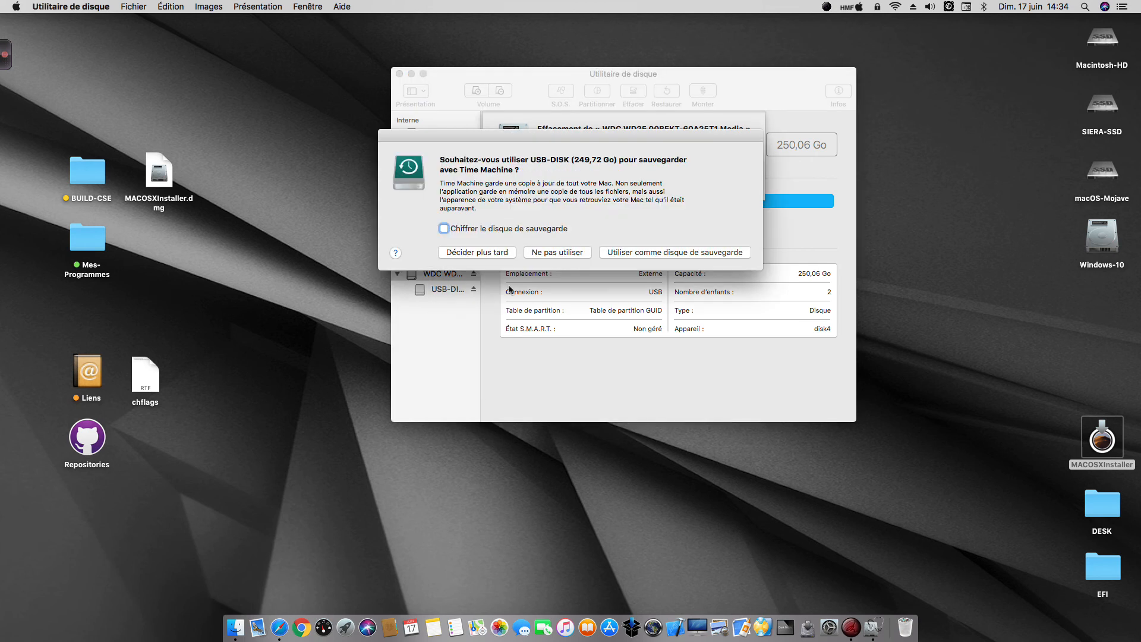
pyautogui.click(575, 255)
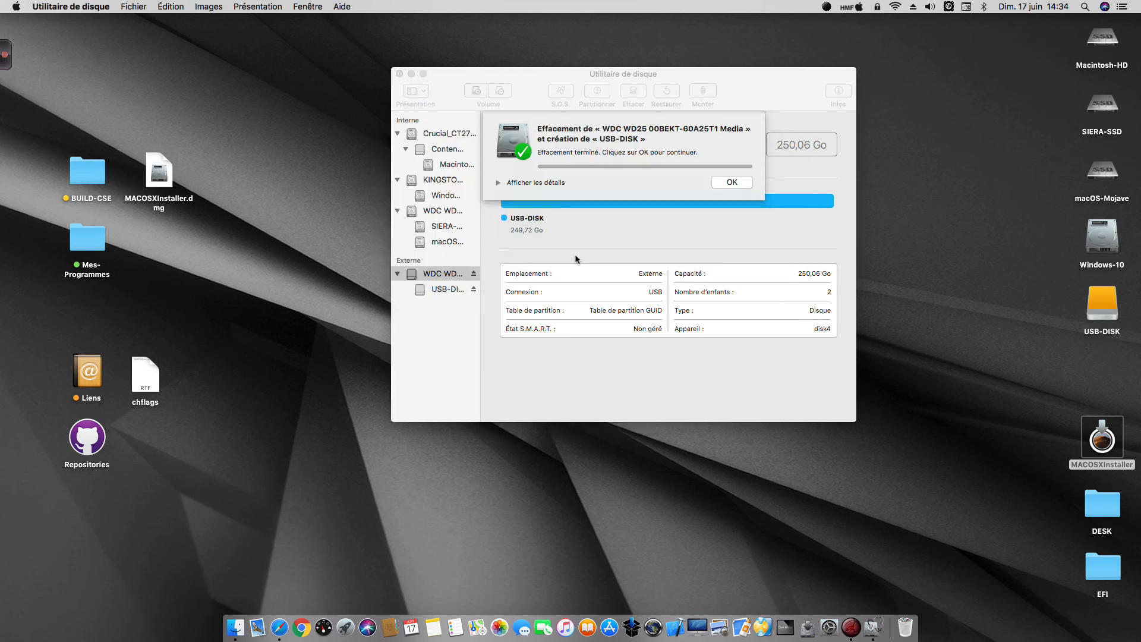
pyautogui.click(733, 182)
# Step: Check the details of the new USB-DISK volume and its parent disk and close Disk Utility
pyautogui.click(469, 289)
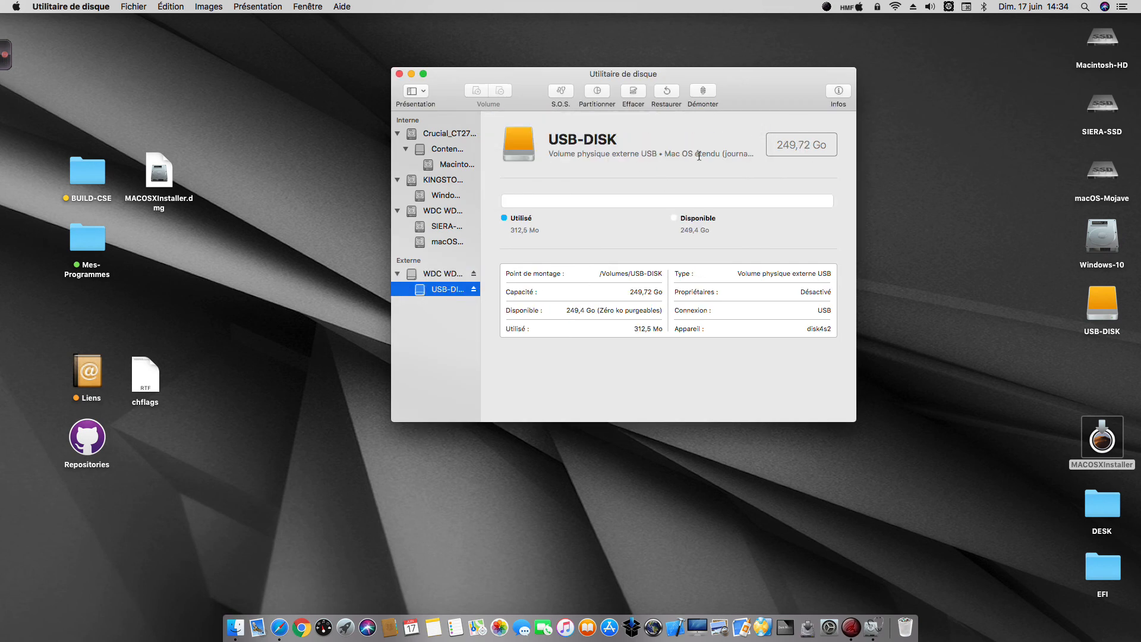
pyautogui.click(440, 274)
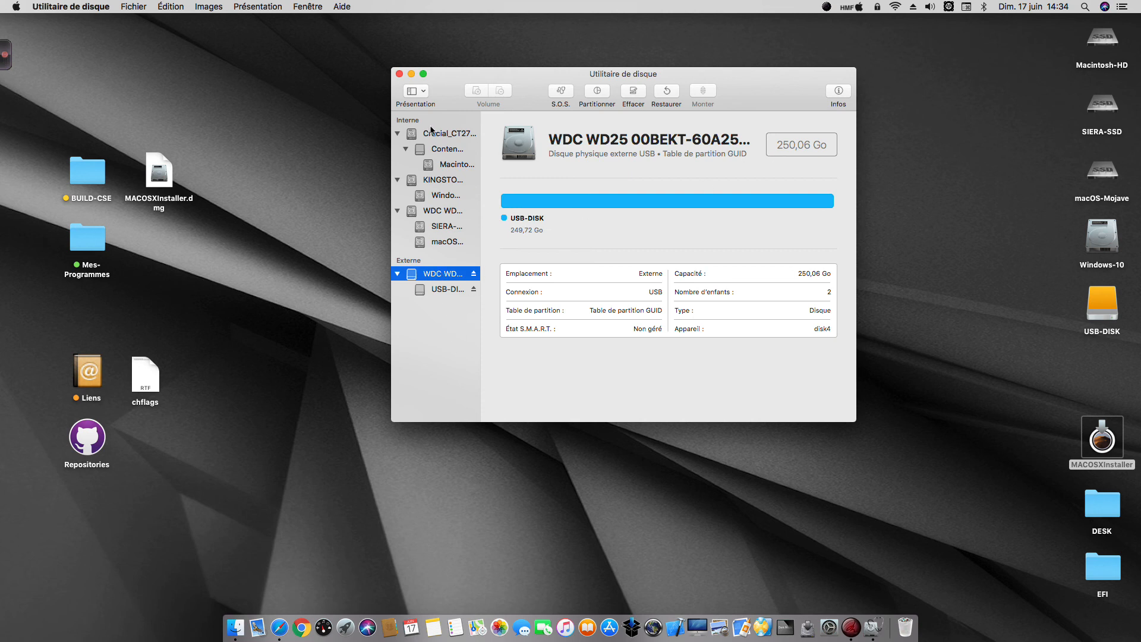
pyautogui.click(399, 74)
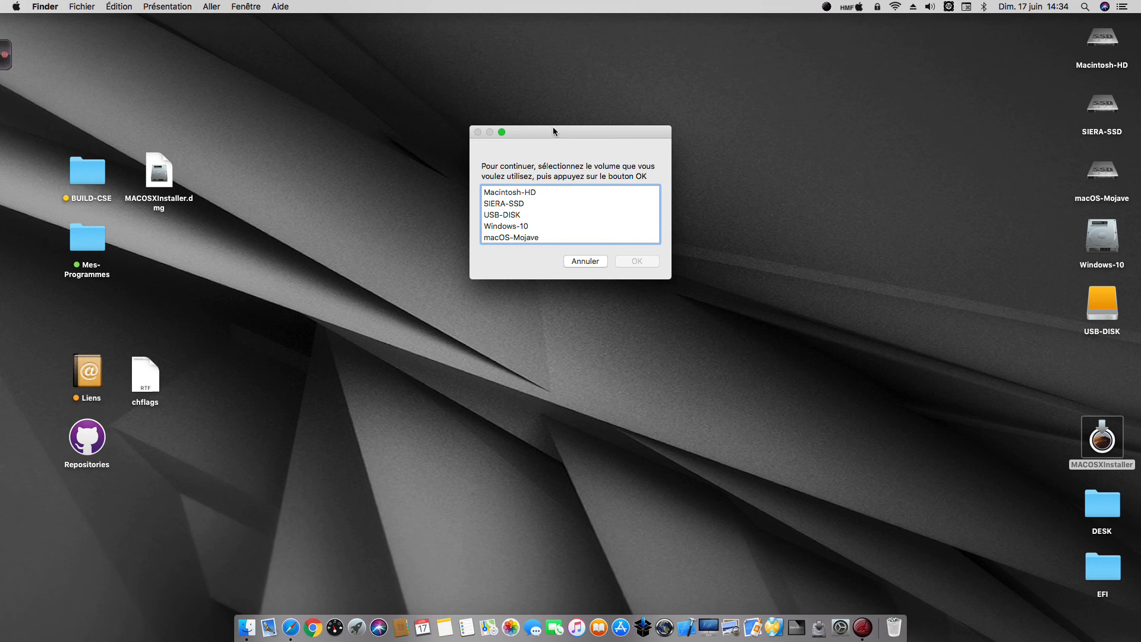
# Step: Choose USB-DISK as the target volume and Install macOS 10.14 Beta from Applications as the installer app
pyautogui.click(497, 215)
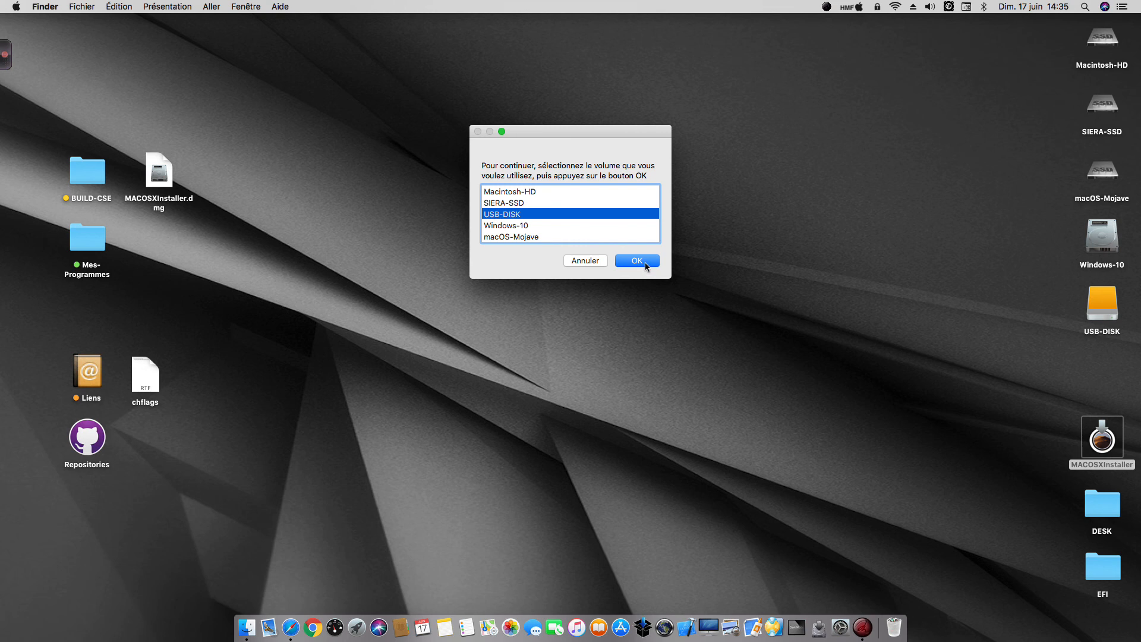
pyautogui.click(645, 264)
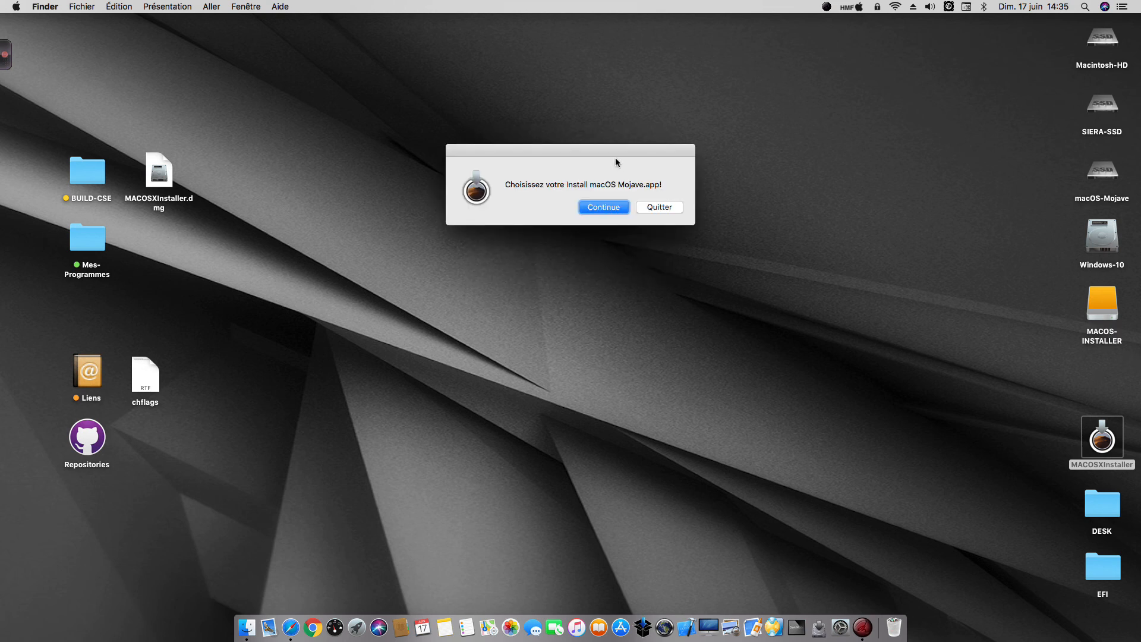
pyautogui.click(615, 208)
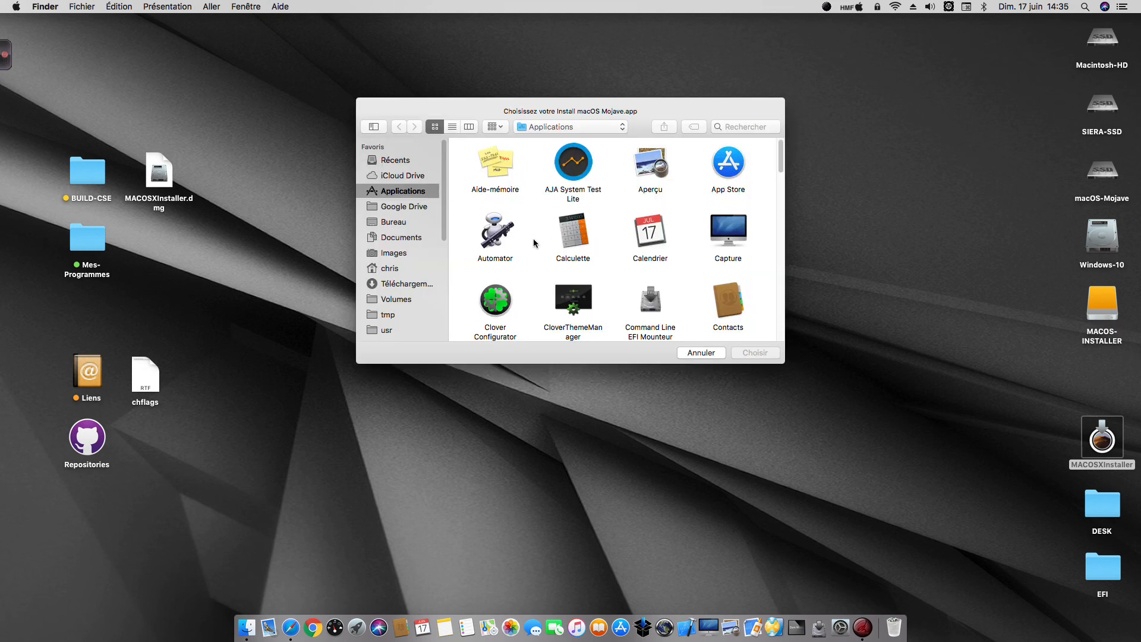
pyautogui.scroll(-10, 534, 240)
pyautogui.scroll(-2, 533, 241)
pyautogui.click(506, 266)
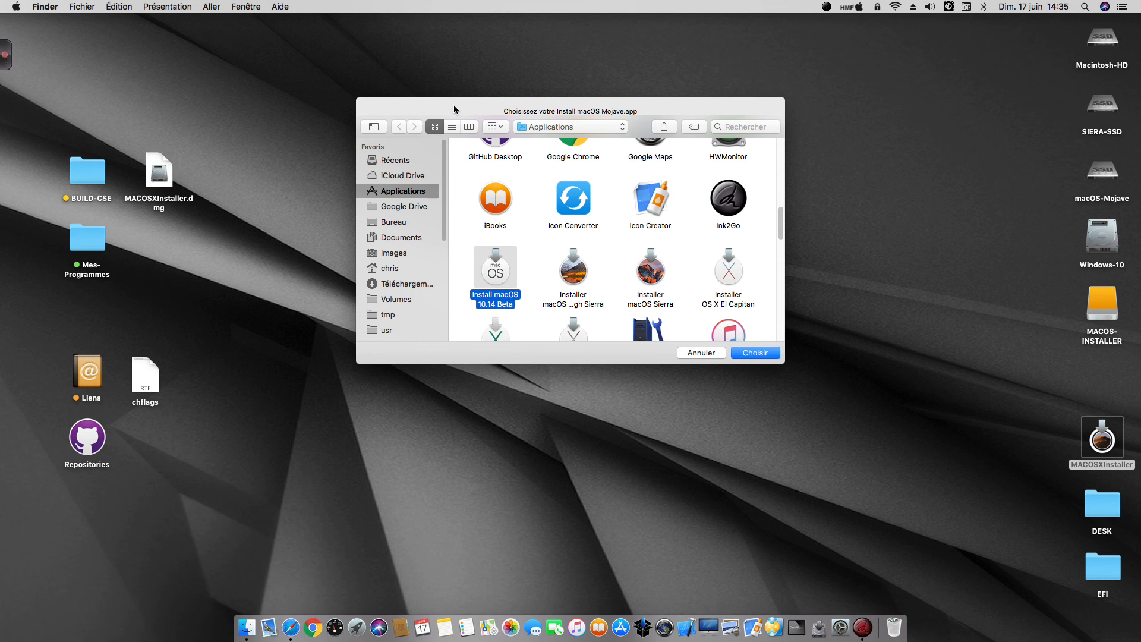
pyautogui.moveTo(453, 104); pyautogui.dragTo(469, 94)
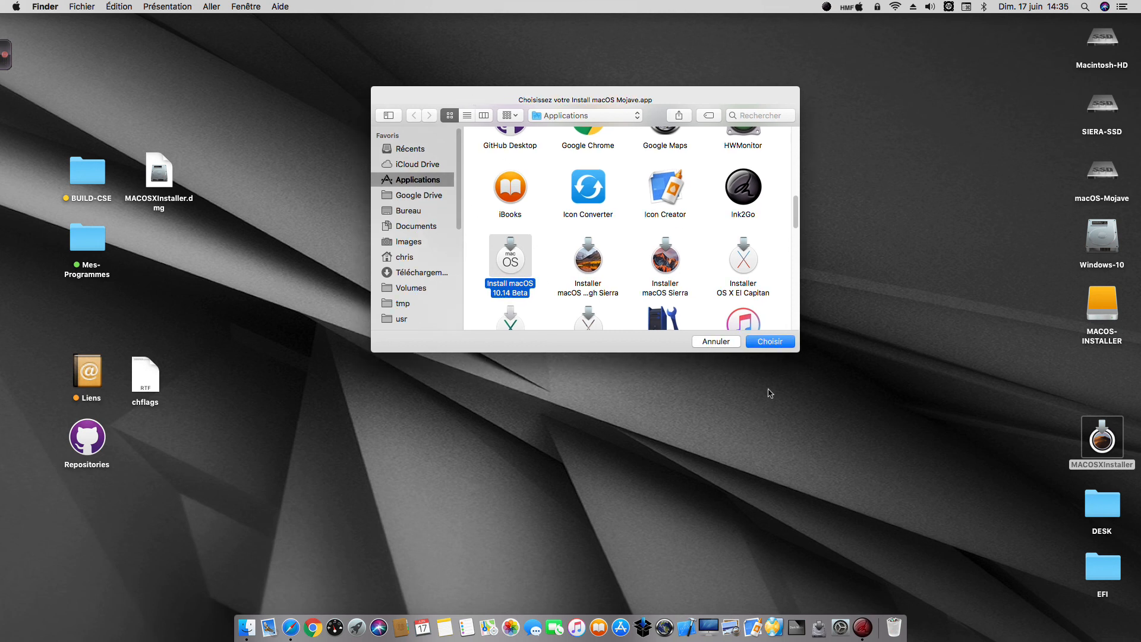
pyautogui.click(770, 343)
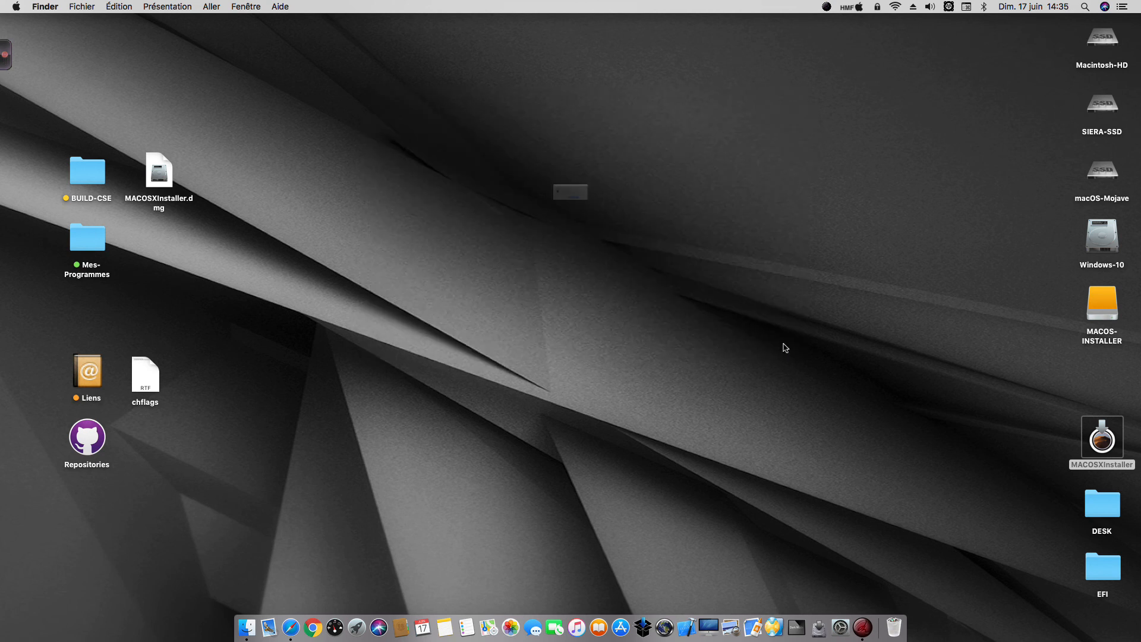
# Step: Enter the account password to authorize MACOSXInstaller to make changes
pyautogui.click(607, 229)
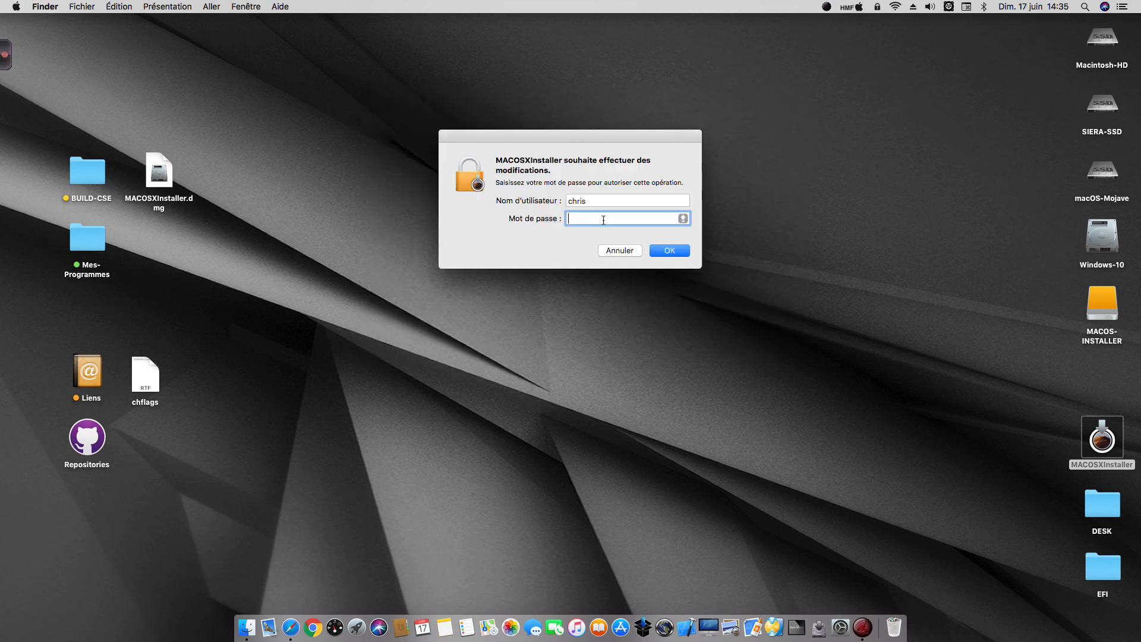
pyautogui.write('••••••')
pyautogui.press('Return')
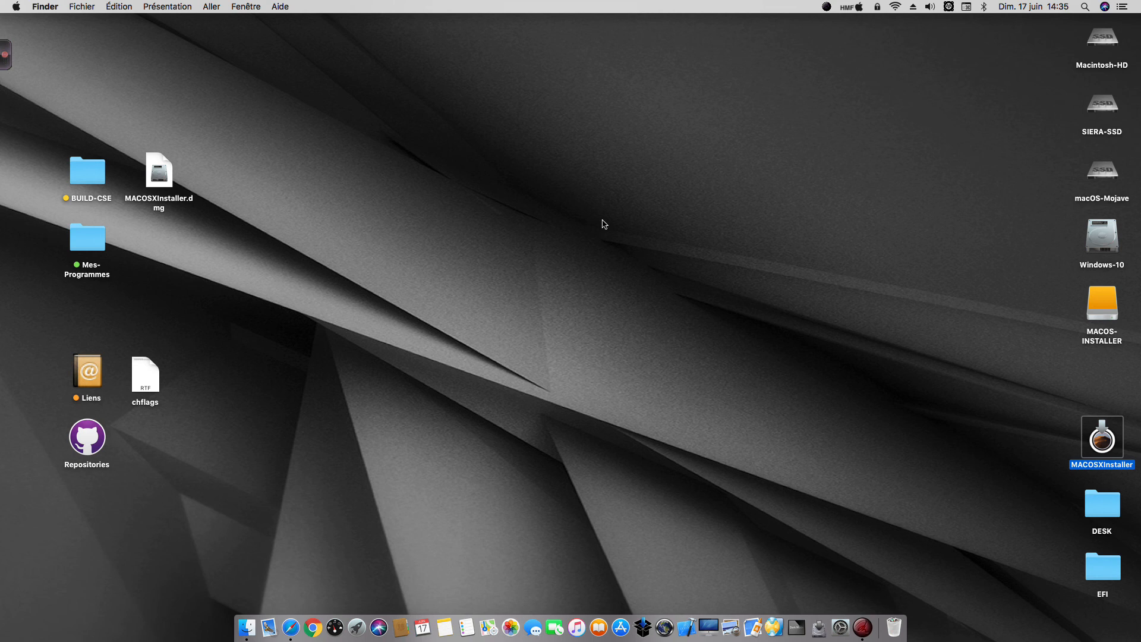
pyautogui.click(7, 50)
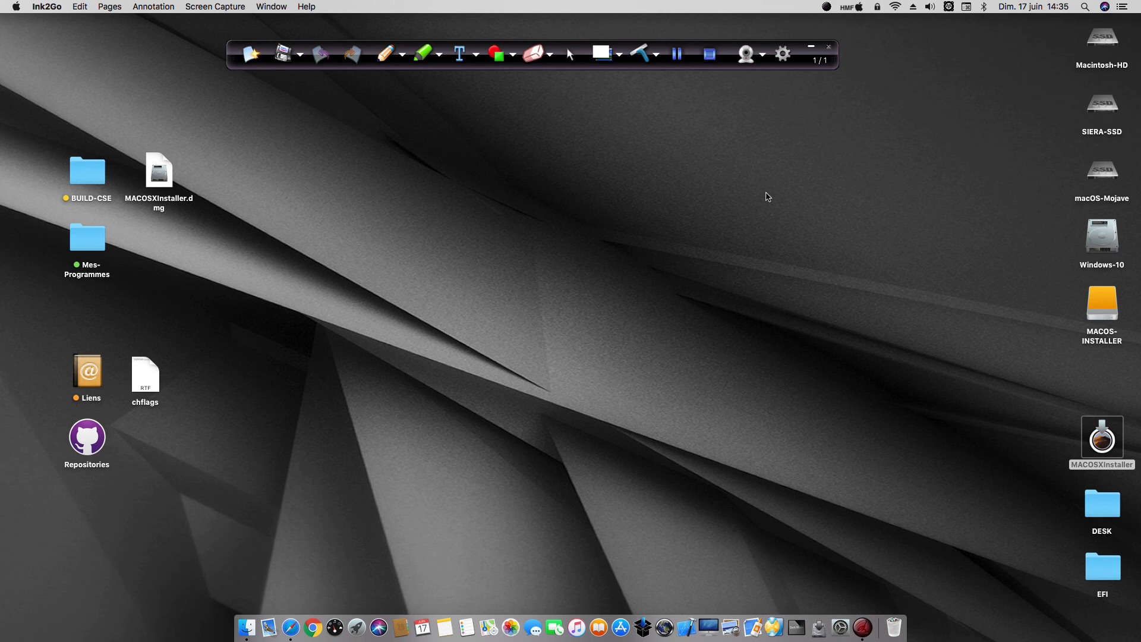
pyautogui.moveTo(800, 68); pyautogui.dragTo(802, 48)
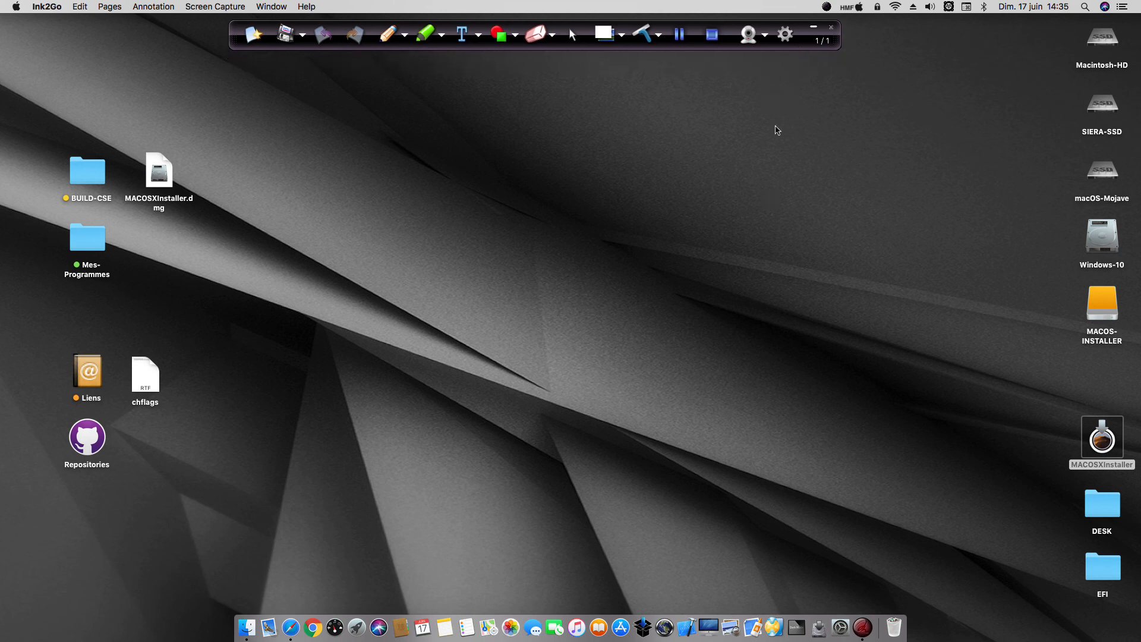
# Step: Inspect the macOS Install Data folder on the MACOS-INSTALLER drive and close the Finder window
pyautogui.doubleClick(1104, 306)
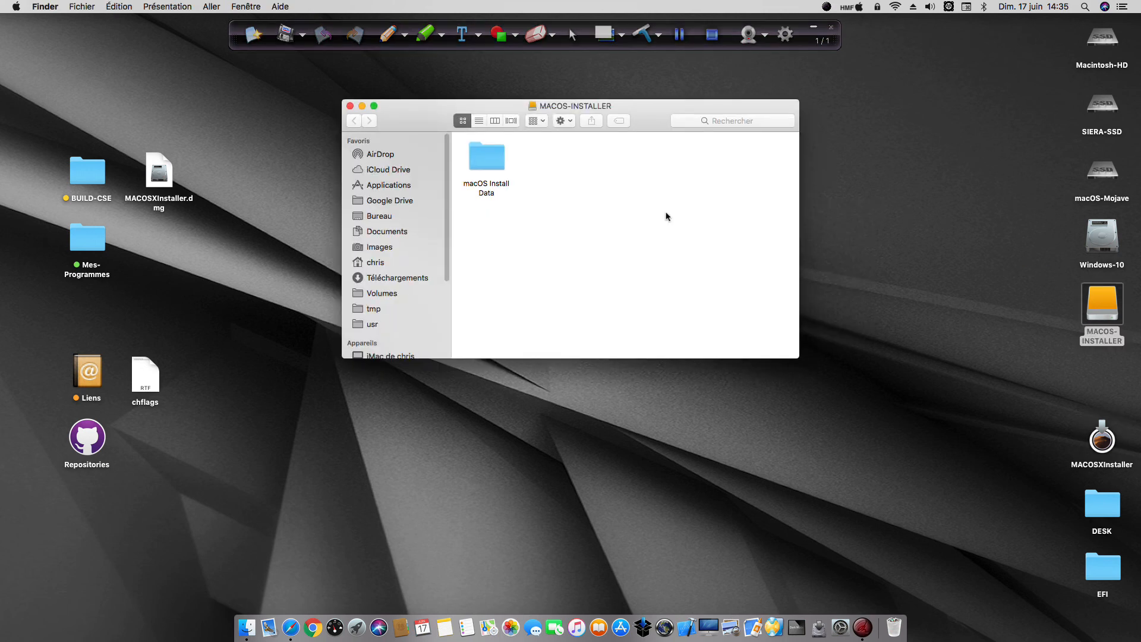
pyautogui.doubleClick(480, 153)
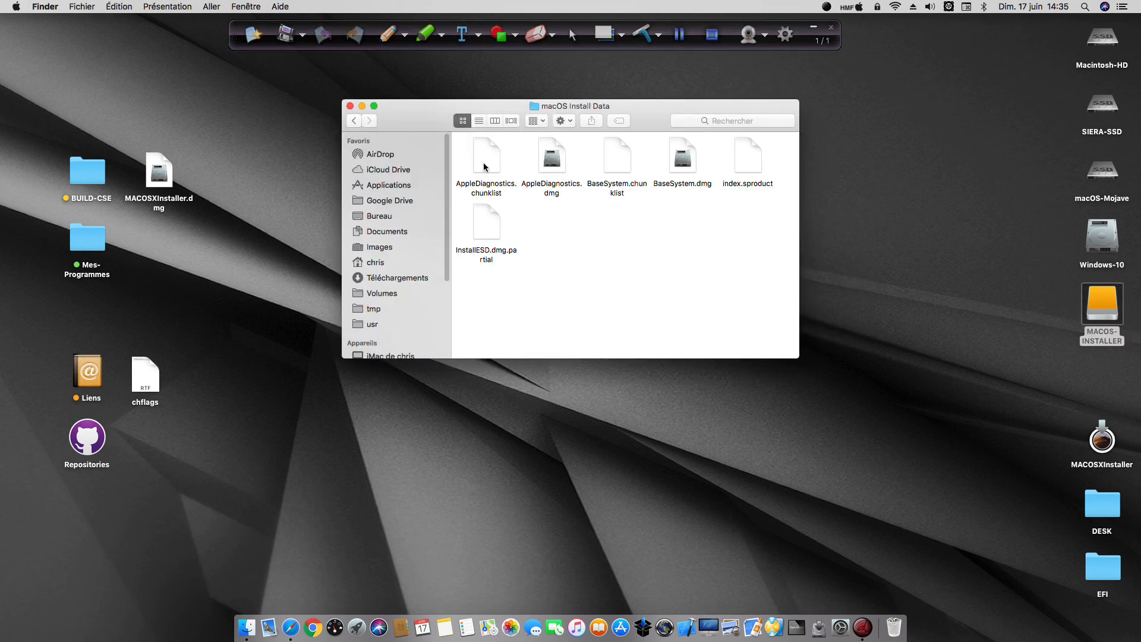
pyautogui.click(351, 121)
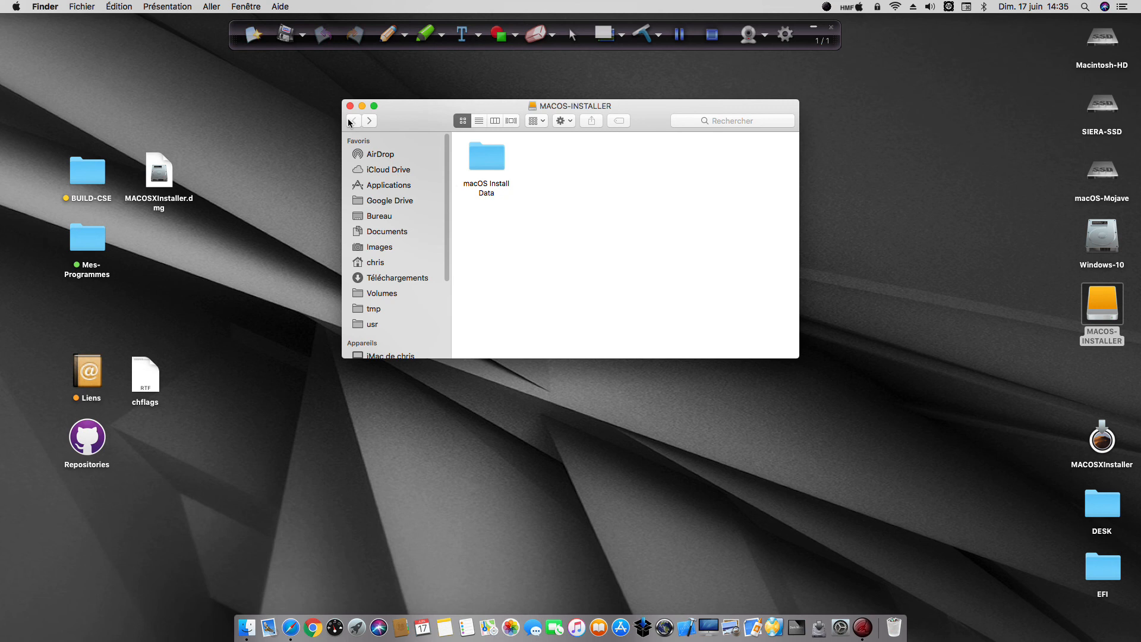
pyautogui.moveTo(411, 124); pyautogui.dragTo(426, 113)
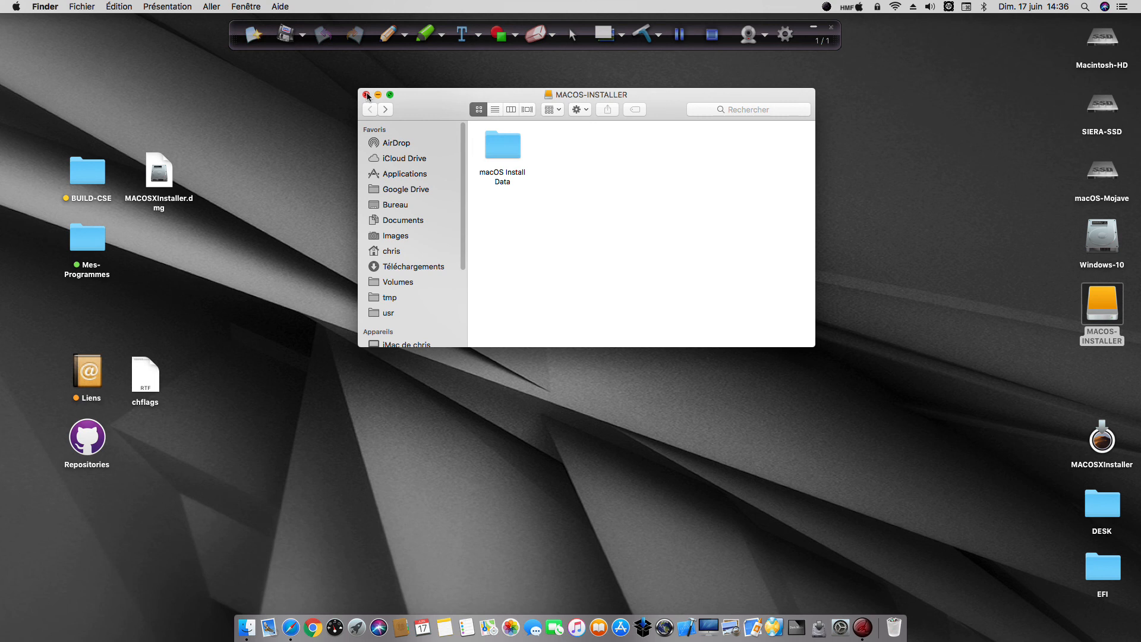
pyautogui.click(367, 95)
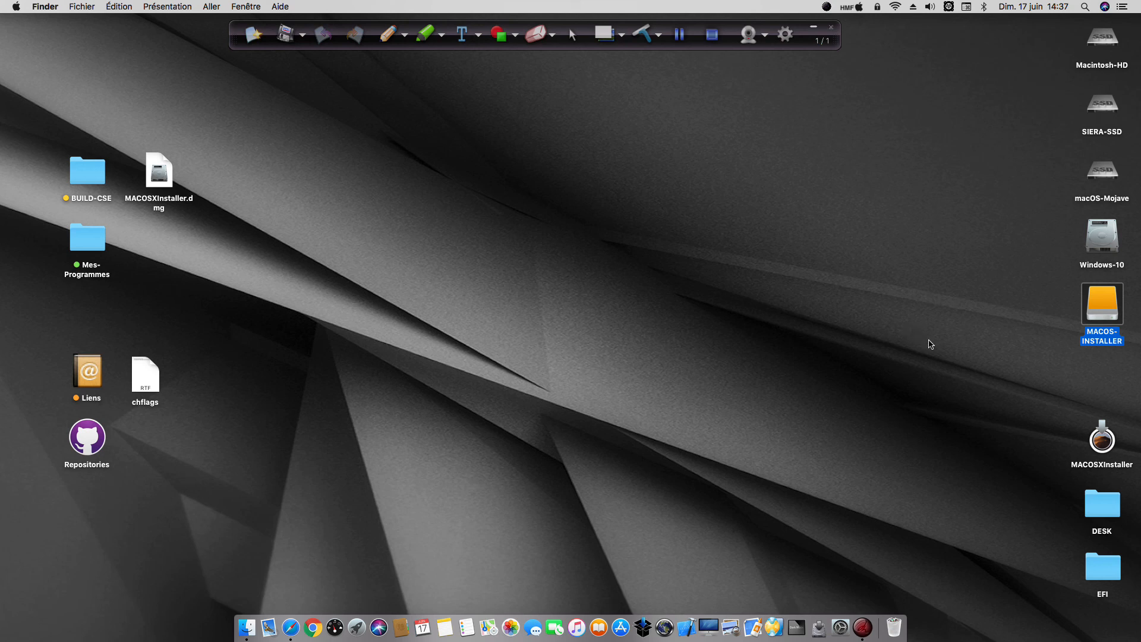
pyautogui.press('super+q')
pyautogui.click(653, 139)
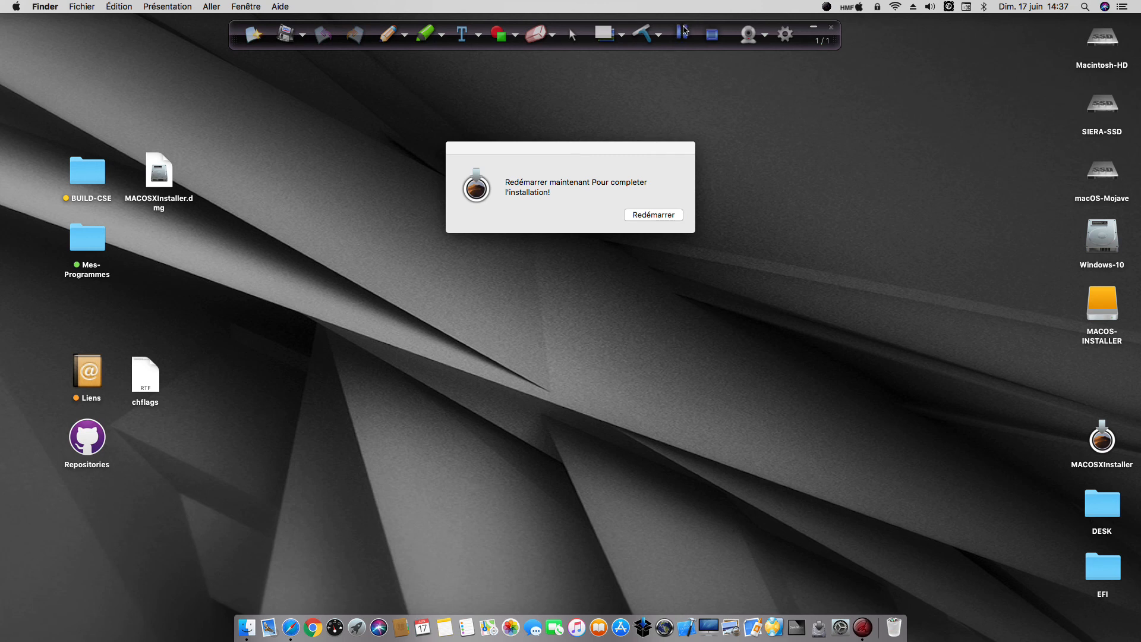
pyautogui.click(686, 148)
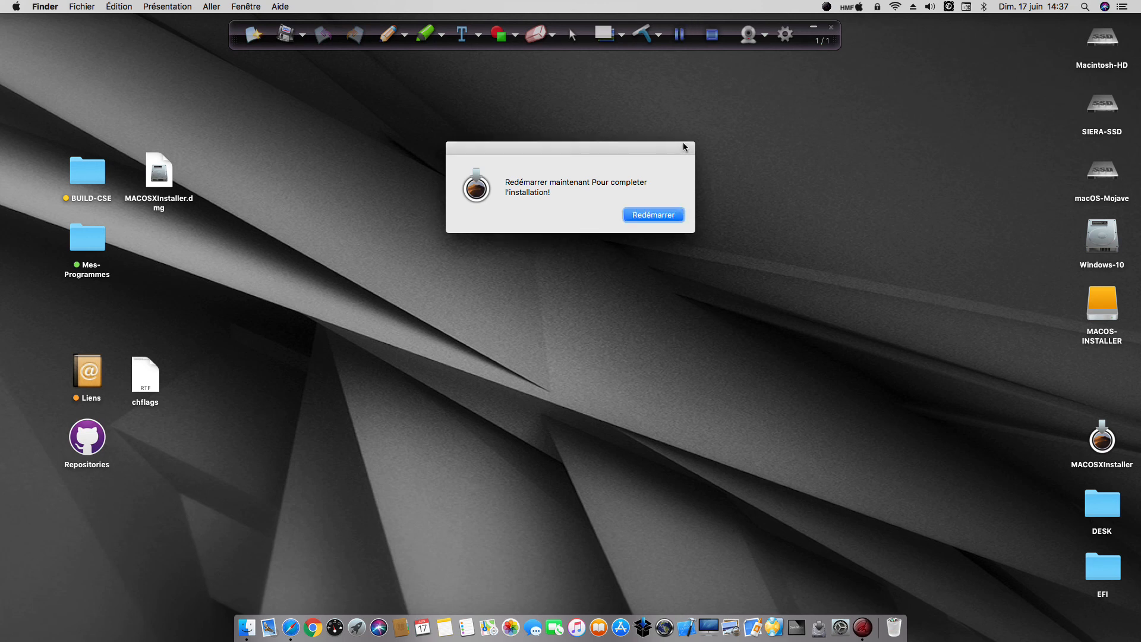